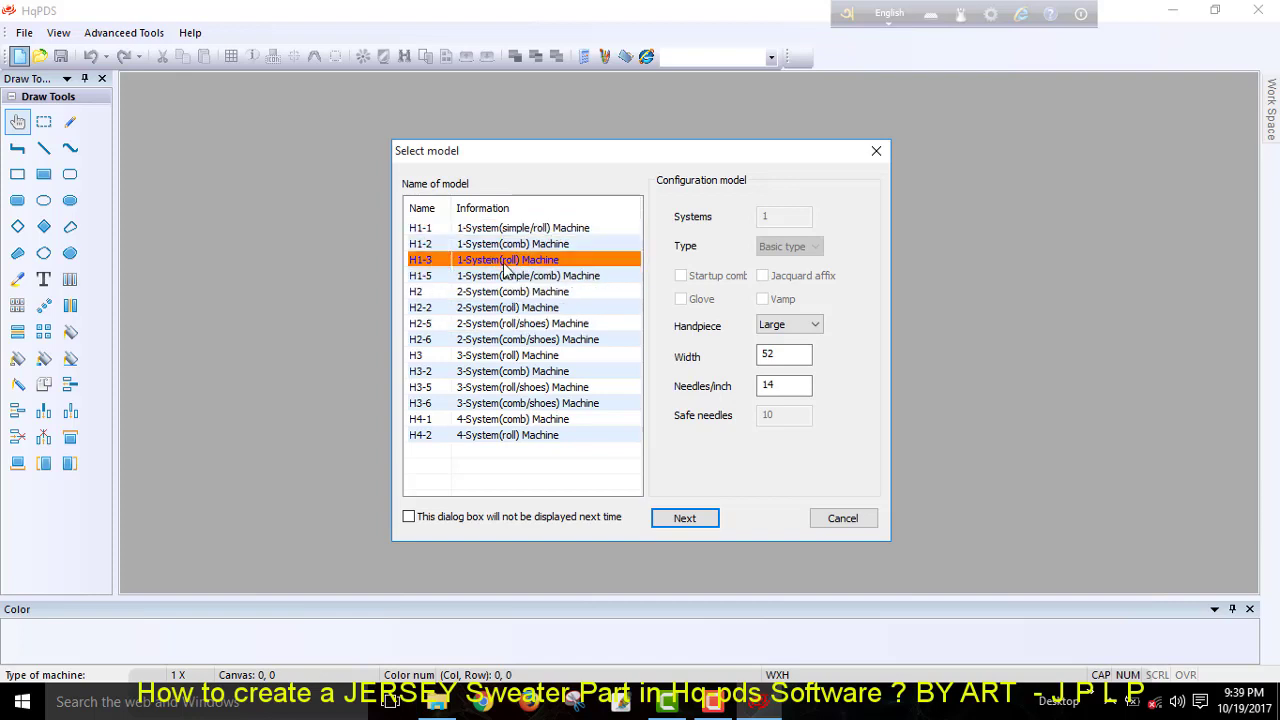
- Create a pattern for the H1-3 1-System(roll) machine with 12 needles per inch on a 1024 * 1024 canvas
left_click(504, 244)
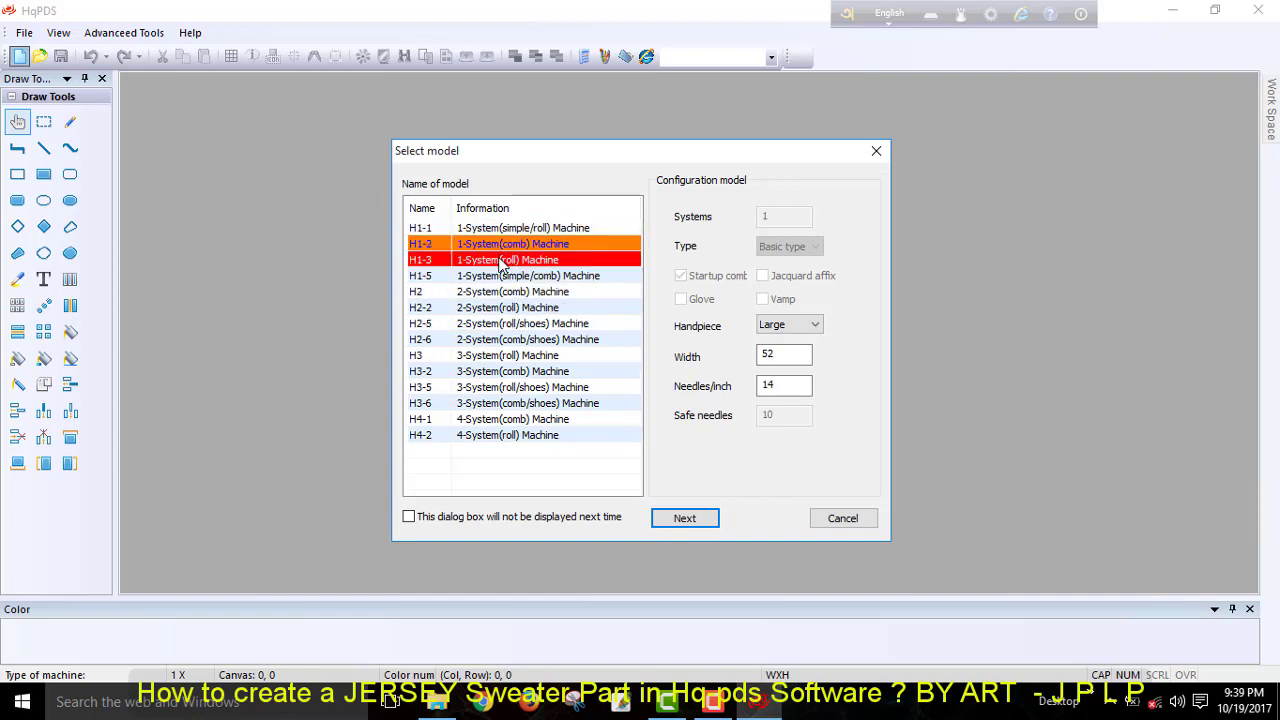
left_click(503, 260)
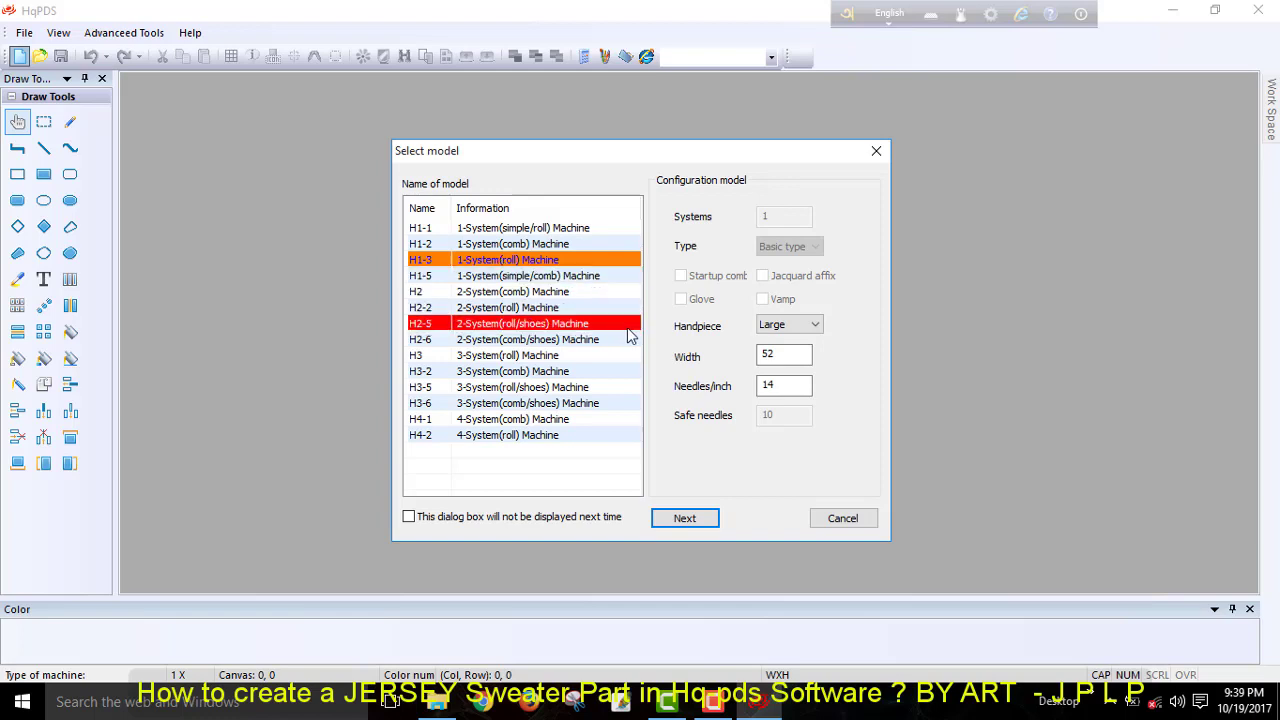
left_click(760, 352)
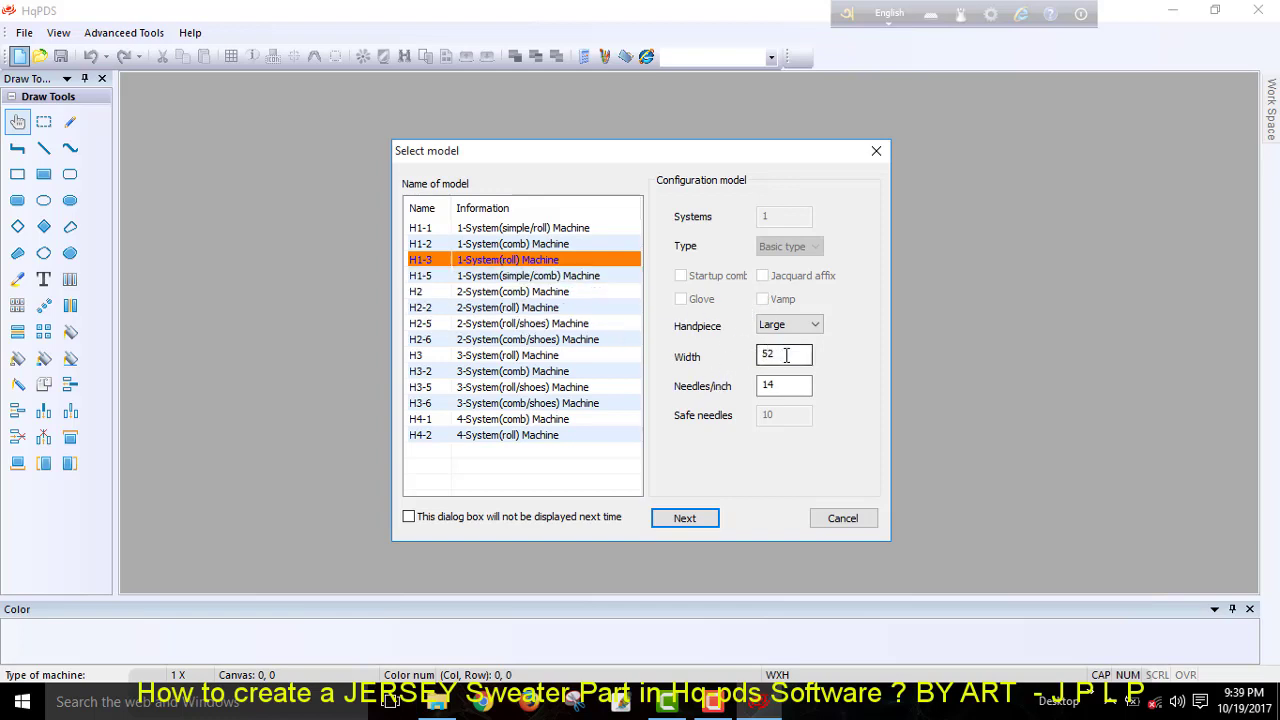
left_click(770, 388)
type("4")
key("BackSpace")
key("BackSpace")
type("12")
left_click(684, 518)
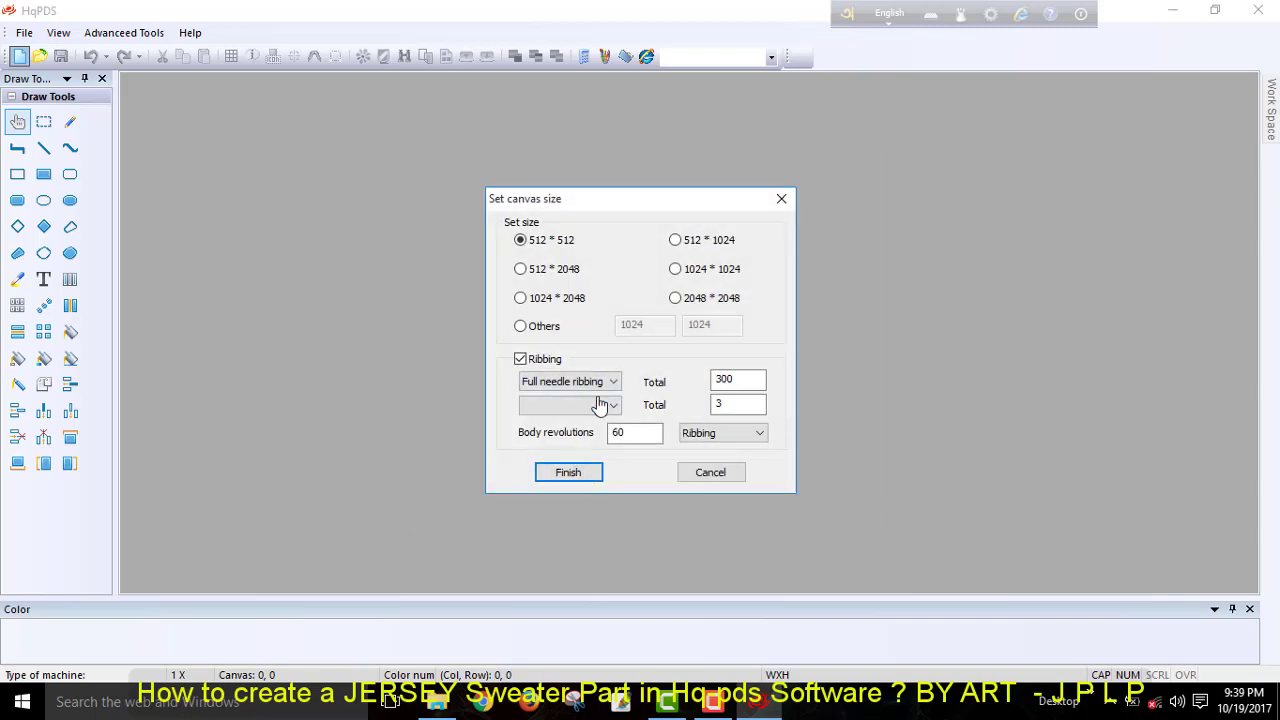
left_click(680, 276)
left_click(572, 472)
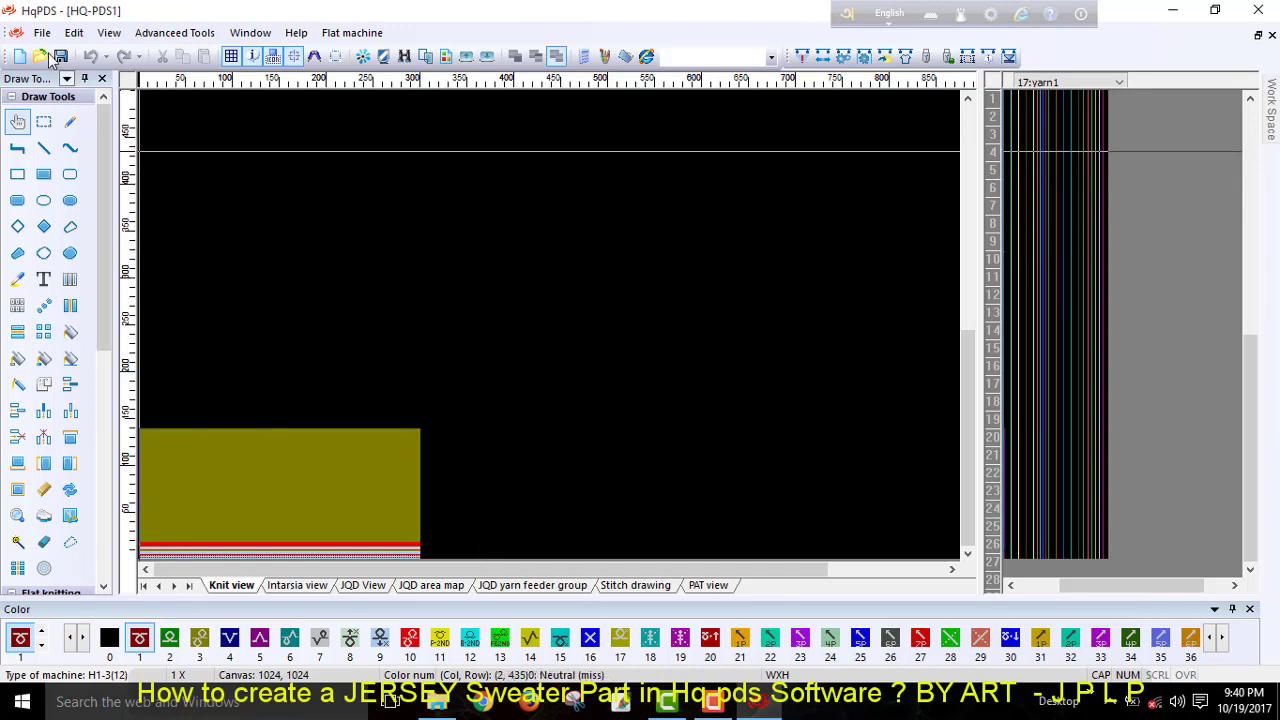
- Save the pattern as fRONT-PART in the Intersia folder
left_click(42, 33)
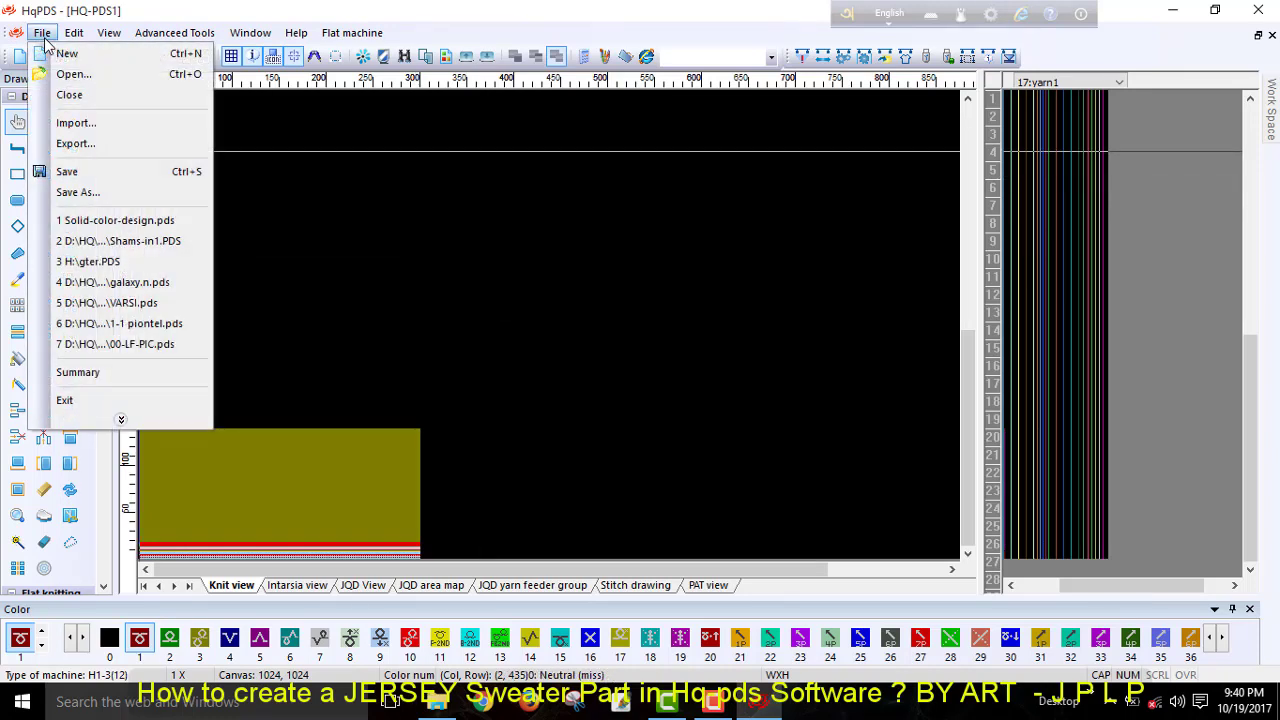
left_click(84, 175)
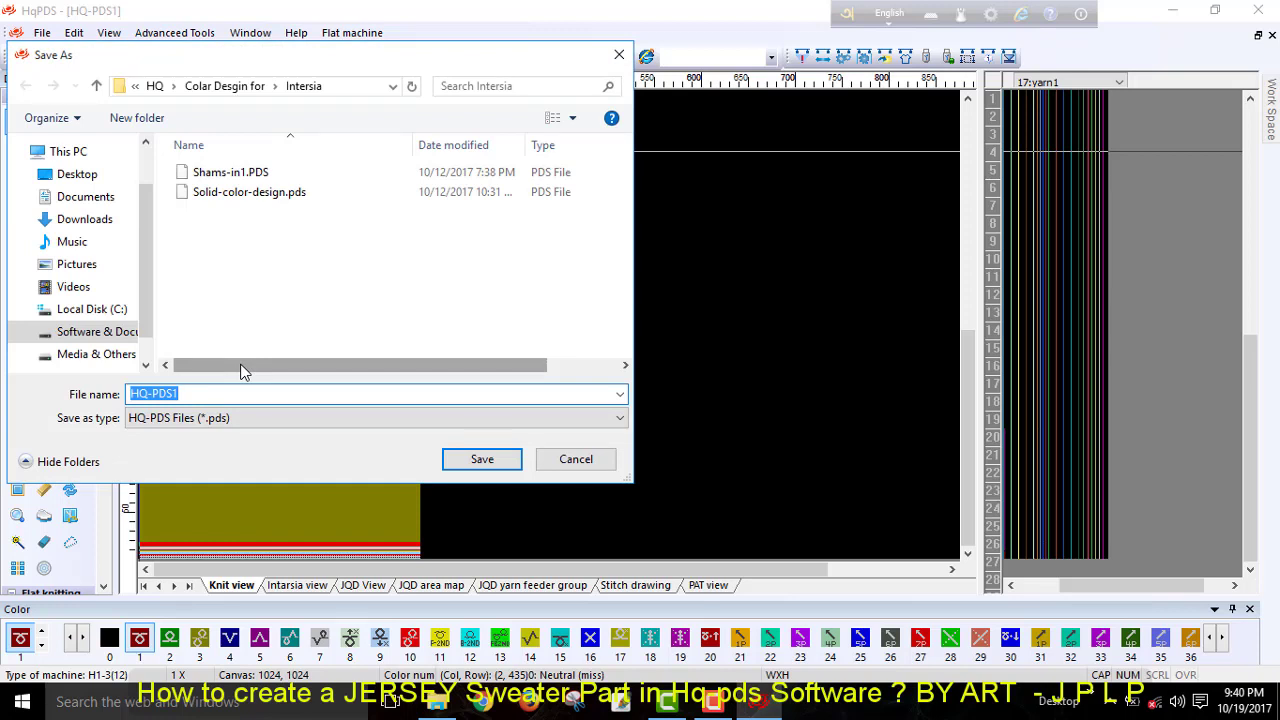
type("fRONT-PART")
left_click(470, 464)
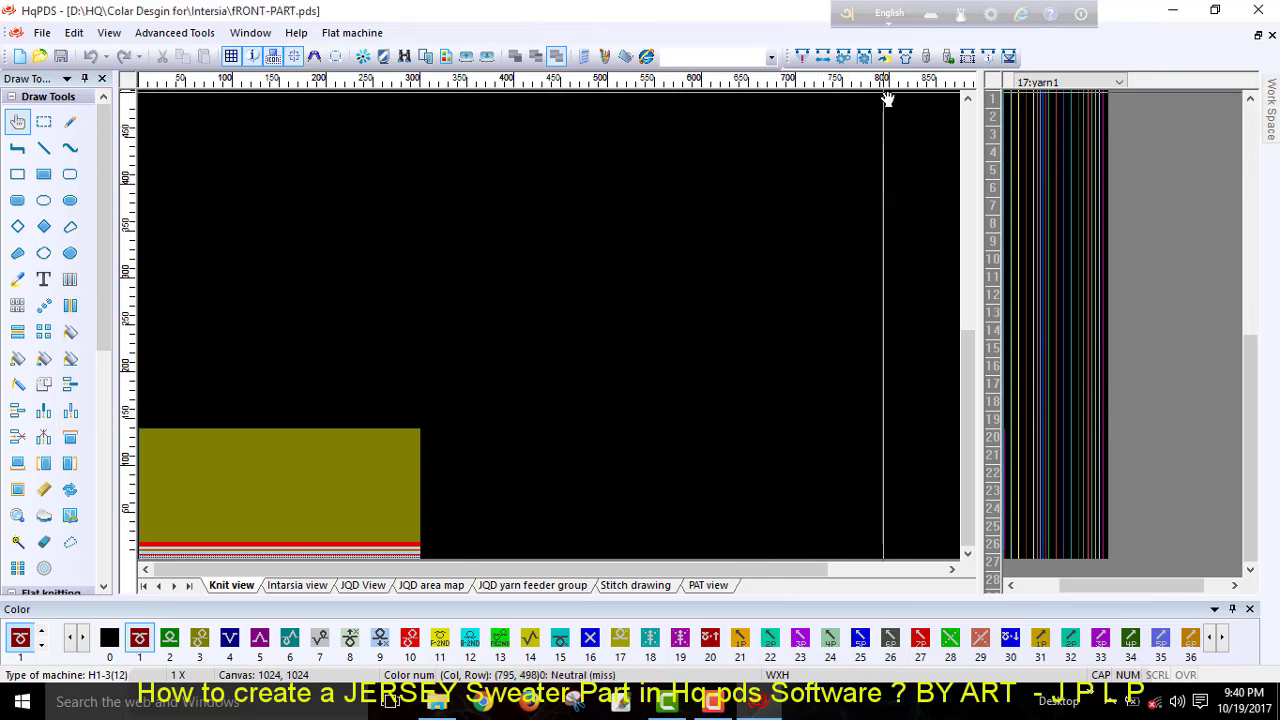
- Open the Craft Bill, start a new form and set the start needles to 320
left_click(907, 58)
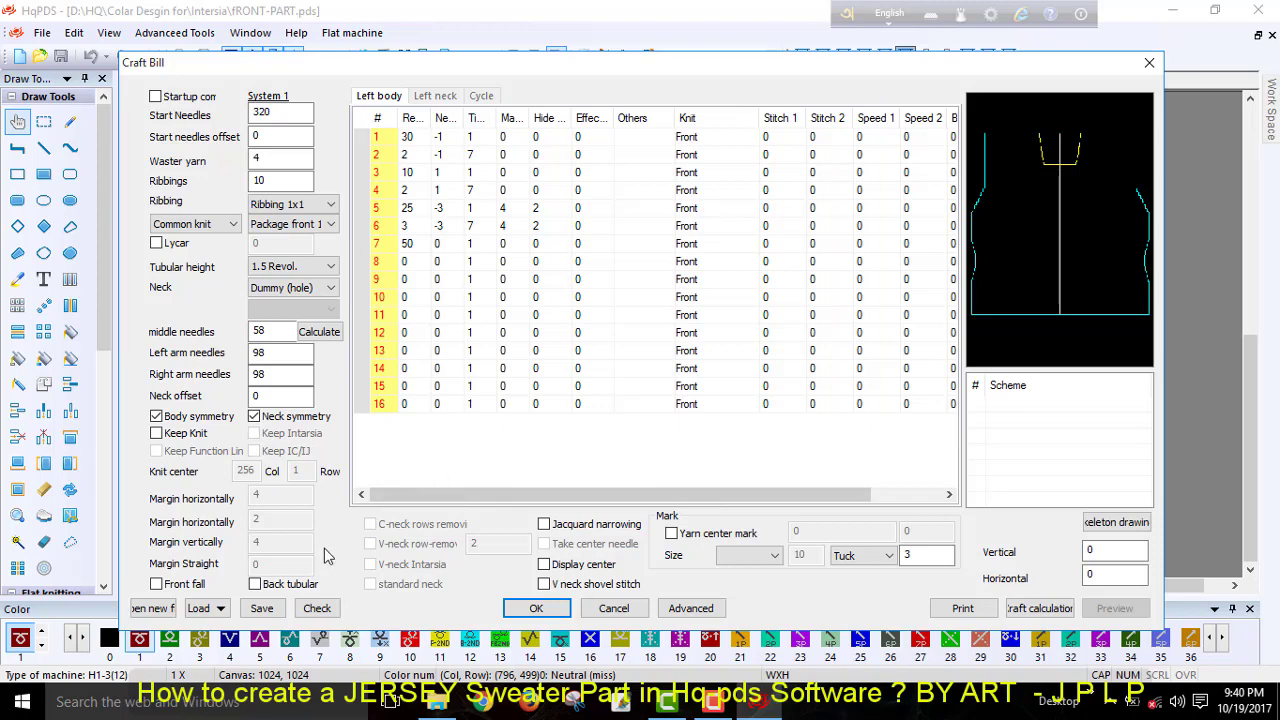
left_click(152, 608)
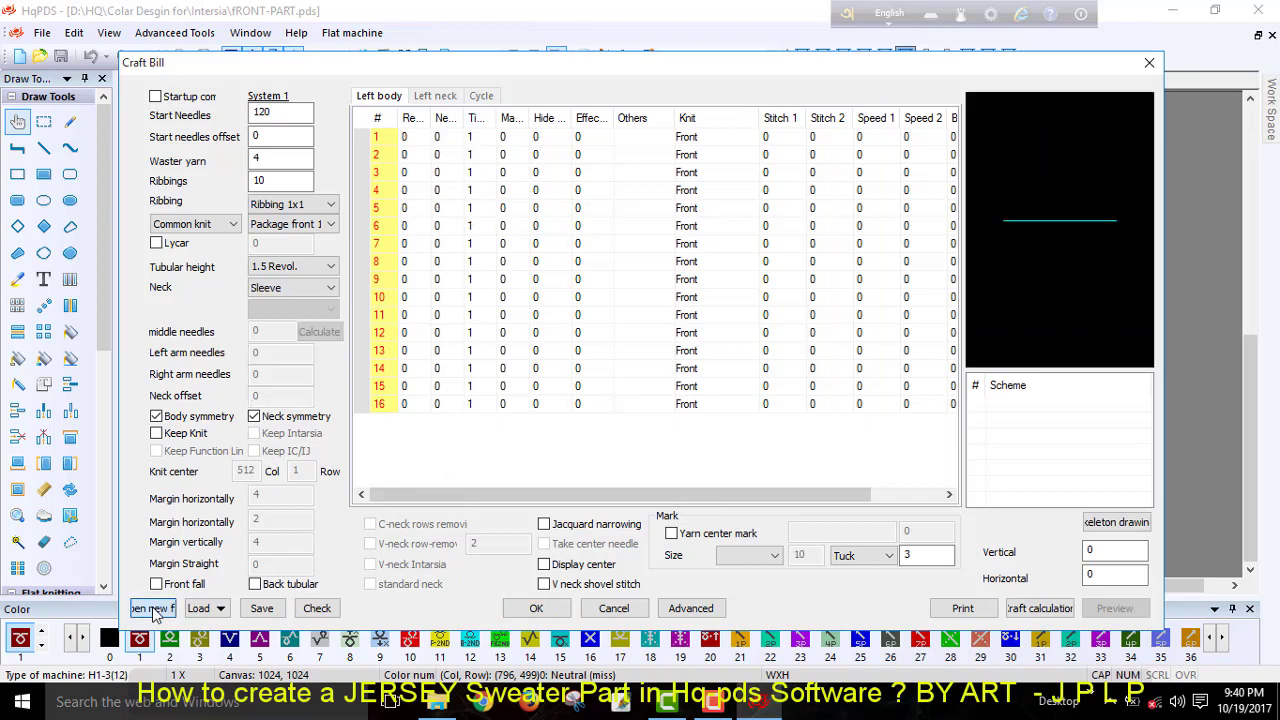
left_click(280, 114)
left_click_drag(280, 114, 220, 118)
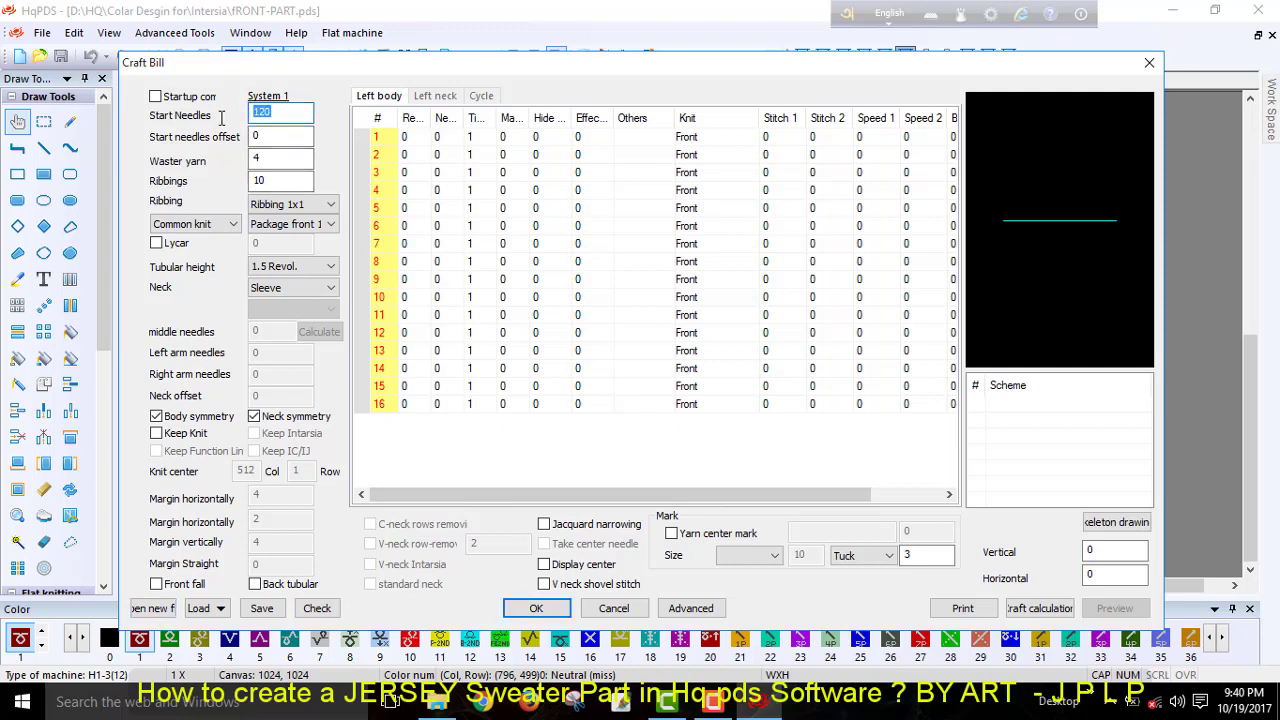
type("320")
- Choose Ribbing 1x1, Package front 1 and Common knit for the craft bill's ribbing
left_click(278, 135)
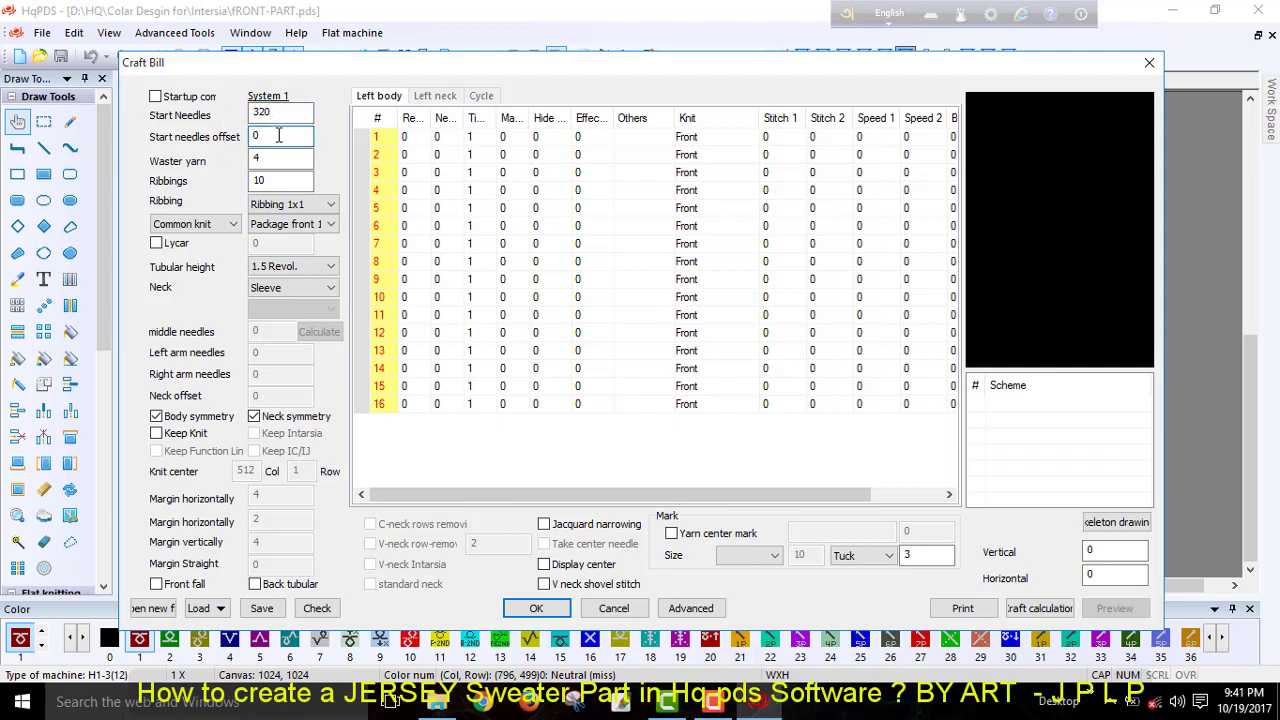
left_click_drag(278, 135, 190, 150)
left_click(268, 160)
mouse_move(268, 160)
left_mouse_down()
mouse_move(240, 176)
mouse_move(259, 182)
left_mouse_up()
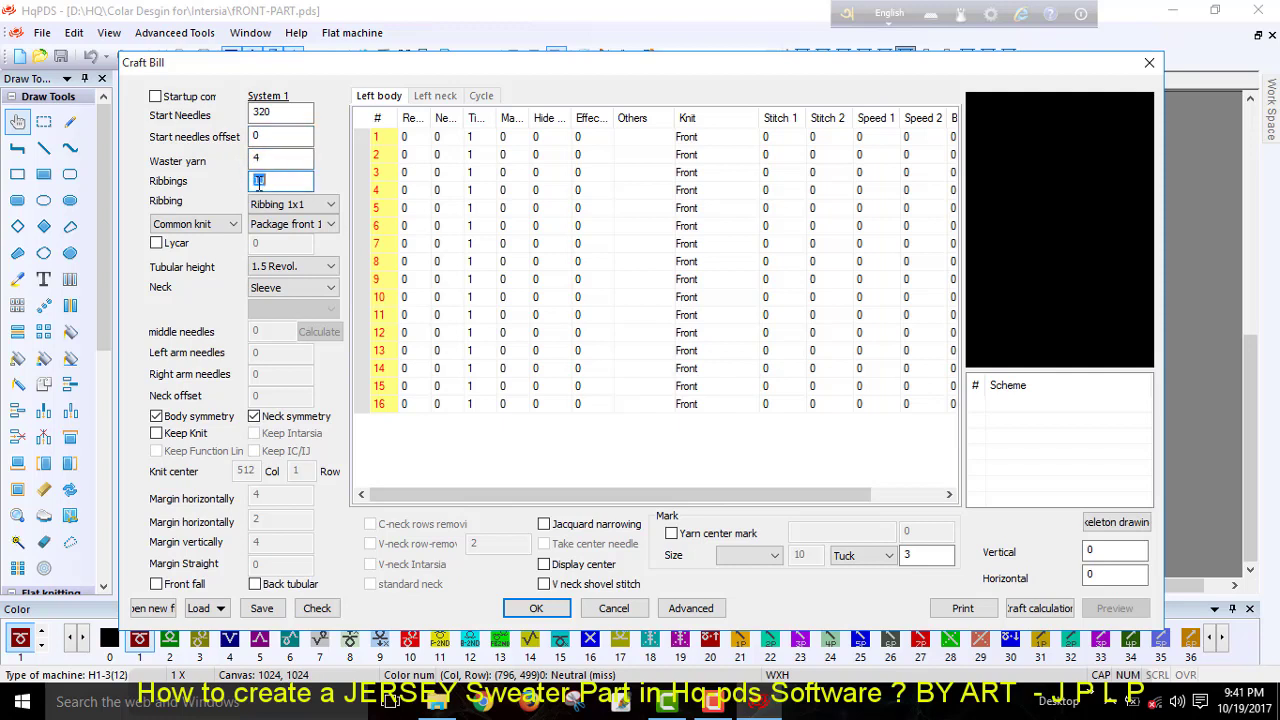
left_click(302, 208)
left_click(302, 208)
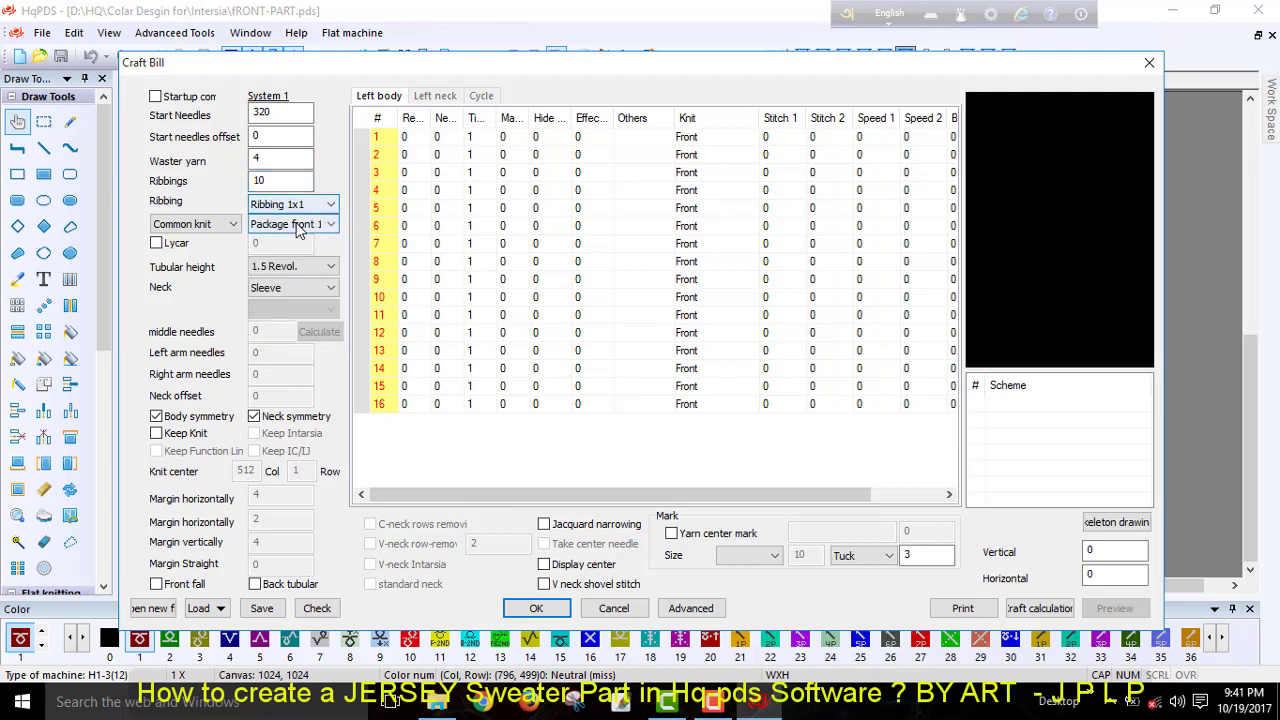
left_click(300, 225)
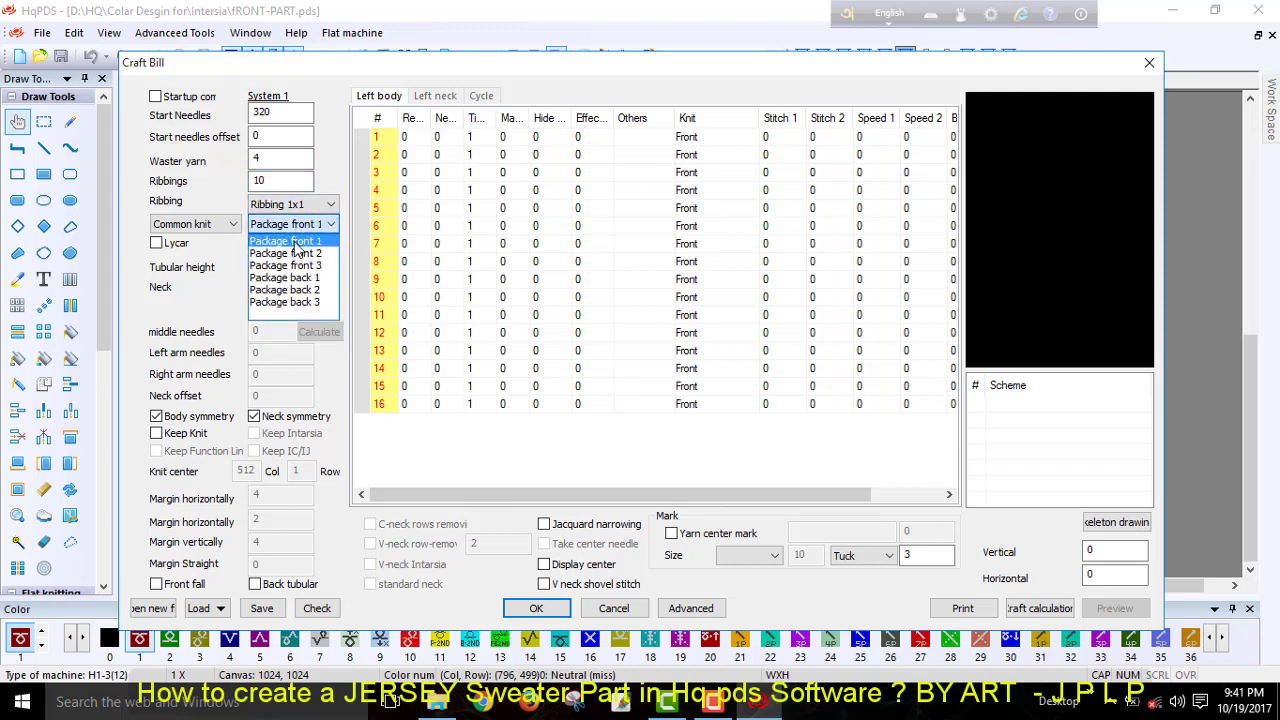
left_click(298, 243)
left_click(228, 230)
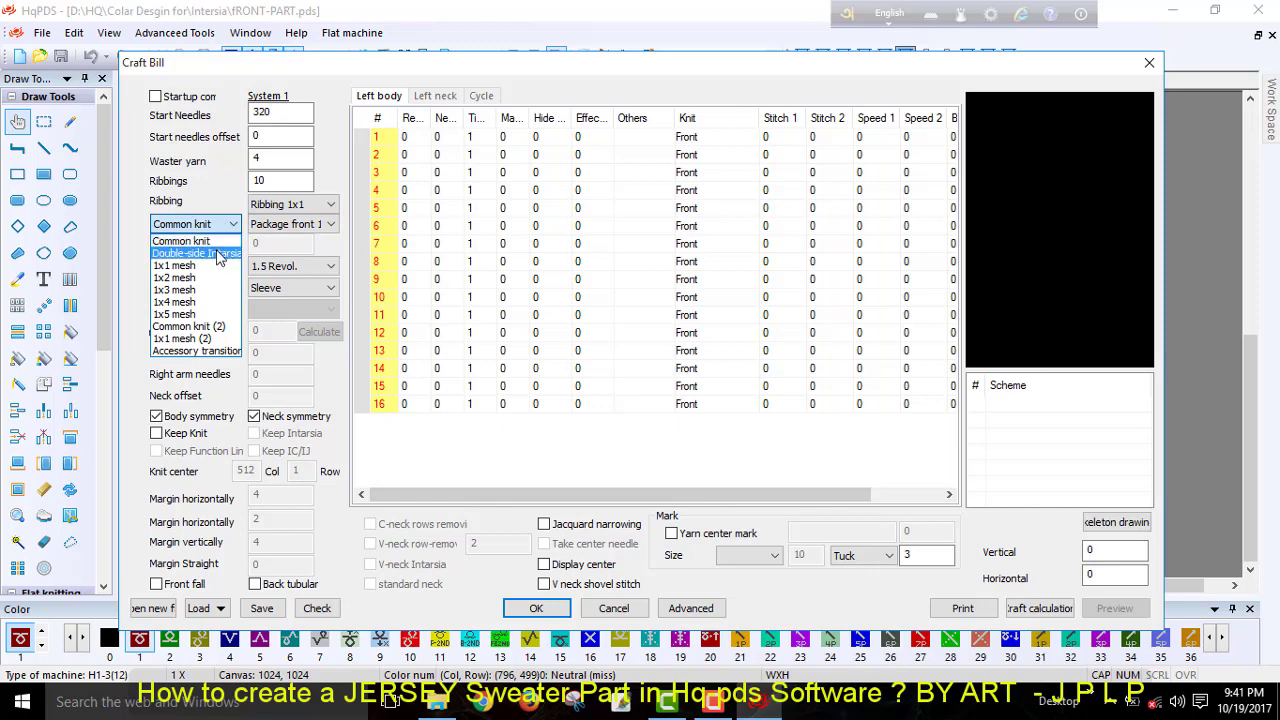
left_click(202, 242)
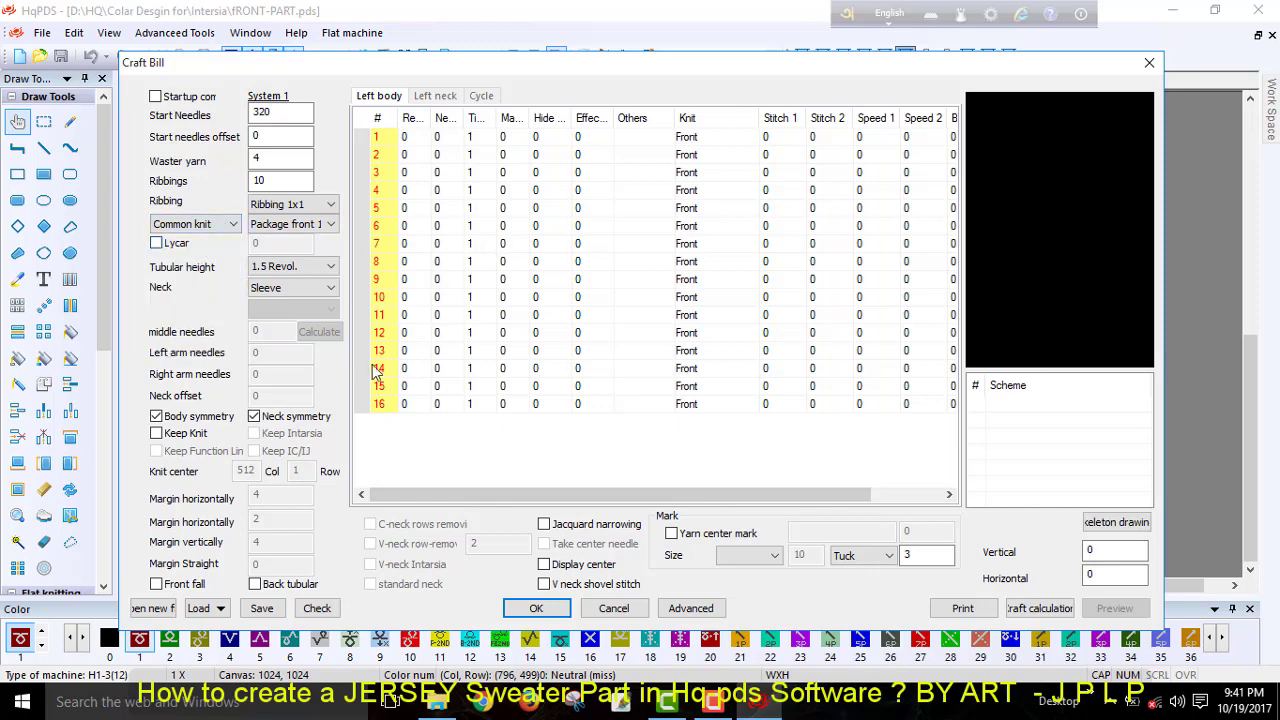
- Fill in row 1 of the left body with 30 revolutions and -1 needles
left_click(407, 137)
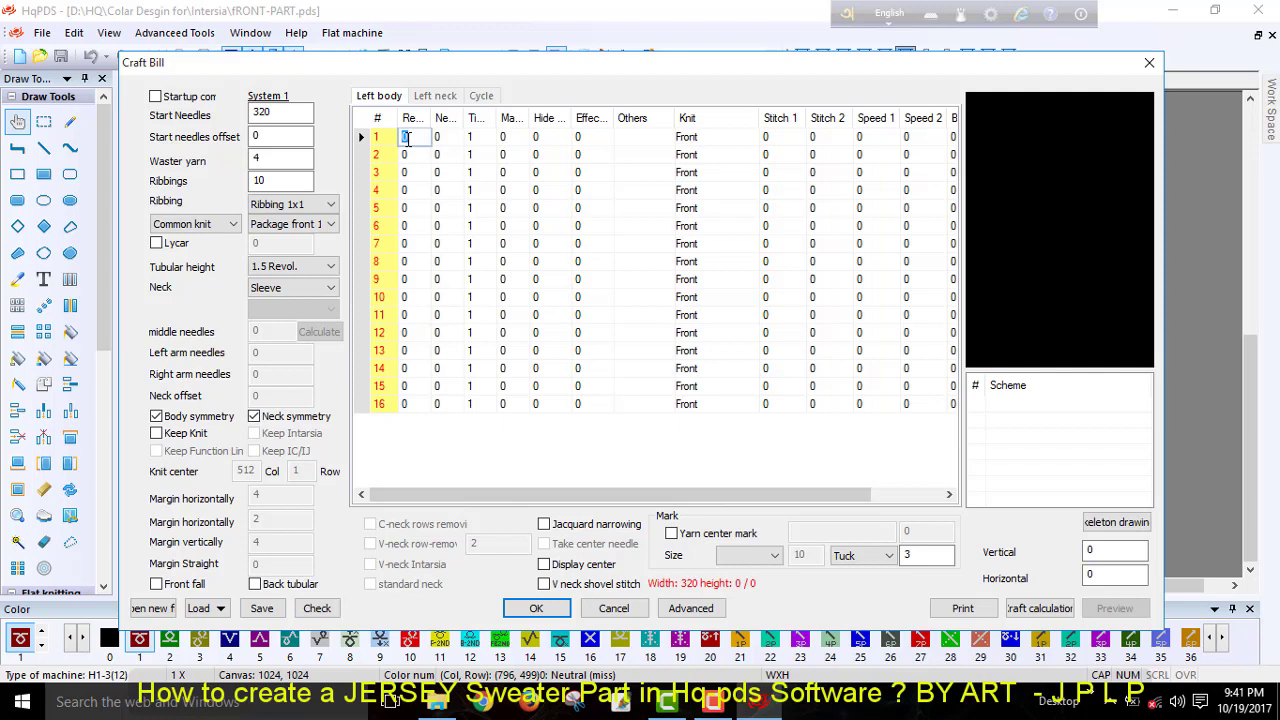
type("30")
key("Tab")
type("-1")
key("Tab")
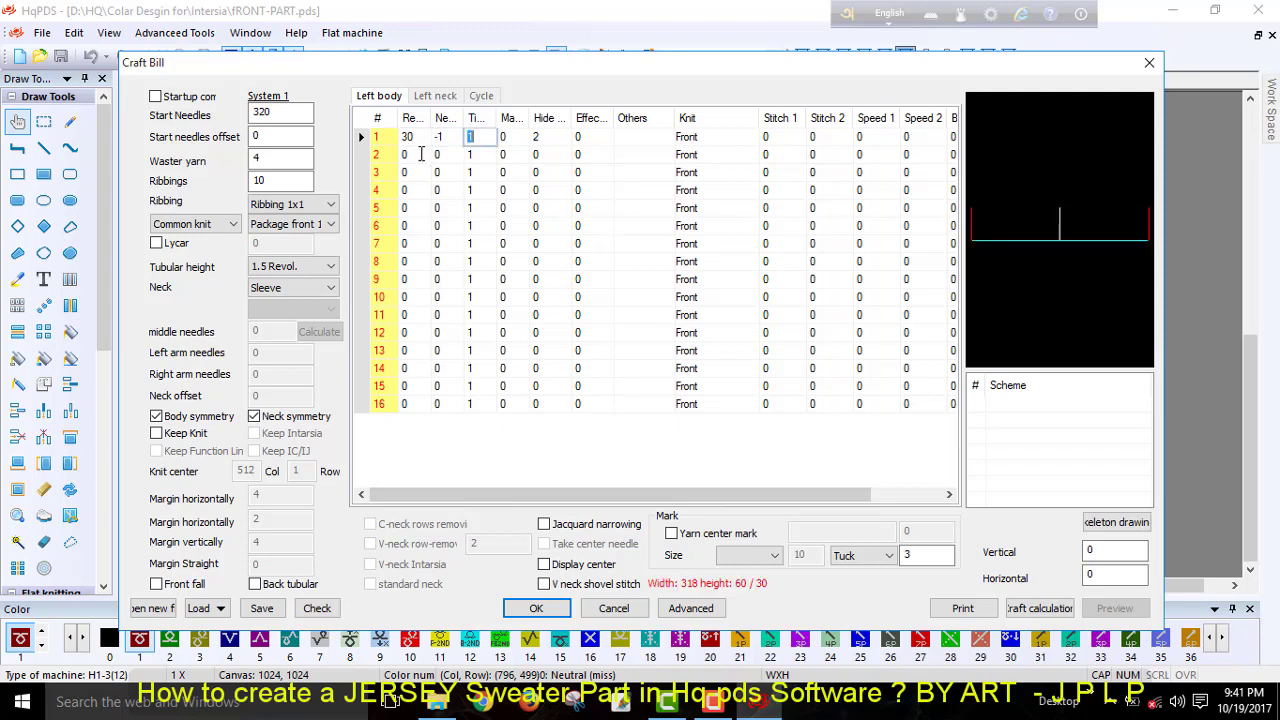
- Fill in row 2 of the left body with 2 revolutions, -1 needles and 7 times
left_click(421, 154)
left_click(421, 154)
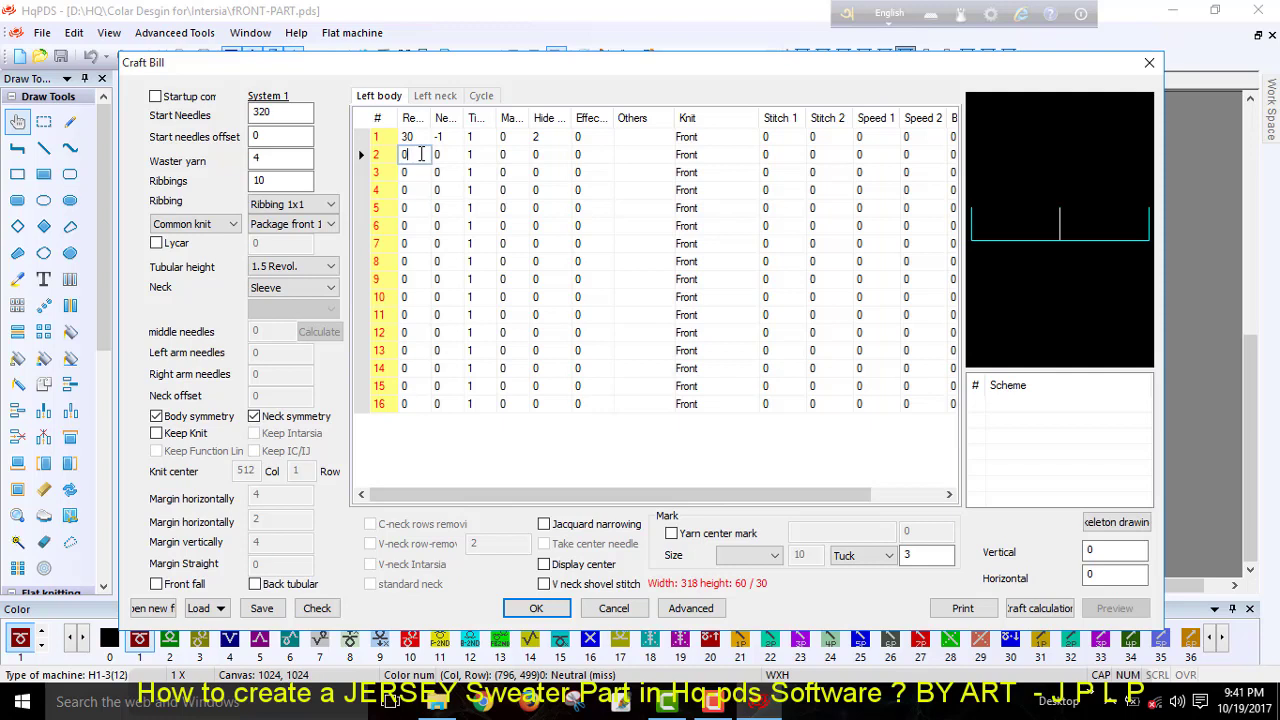
type("2")
key("Tab")
type("-1")
key("Tab")
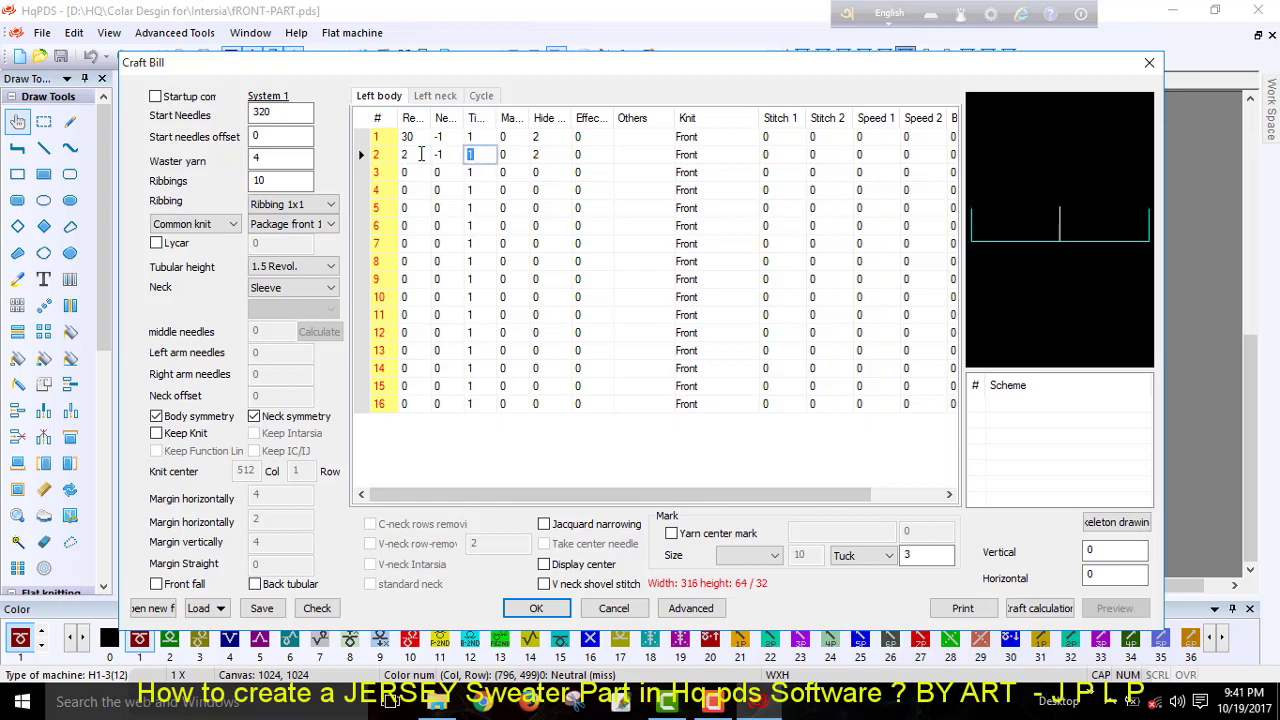
type("7")
key("Tab")
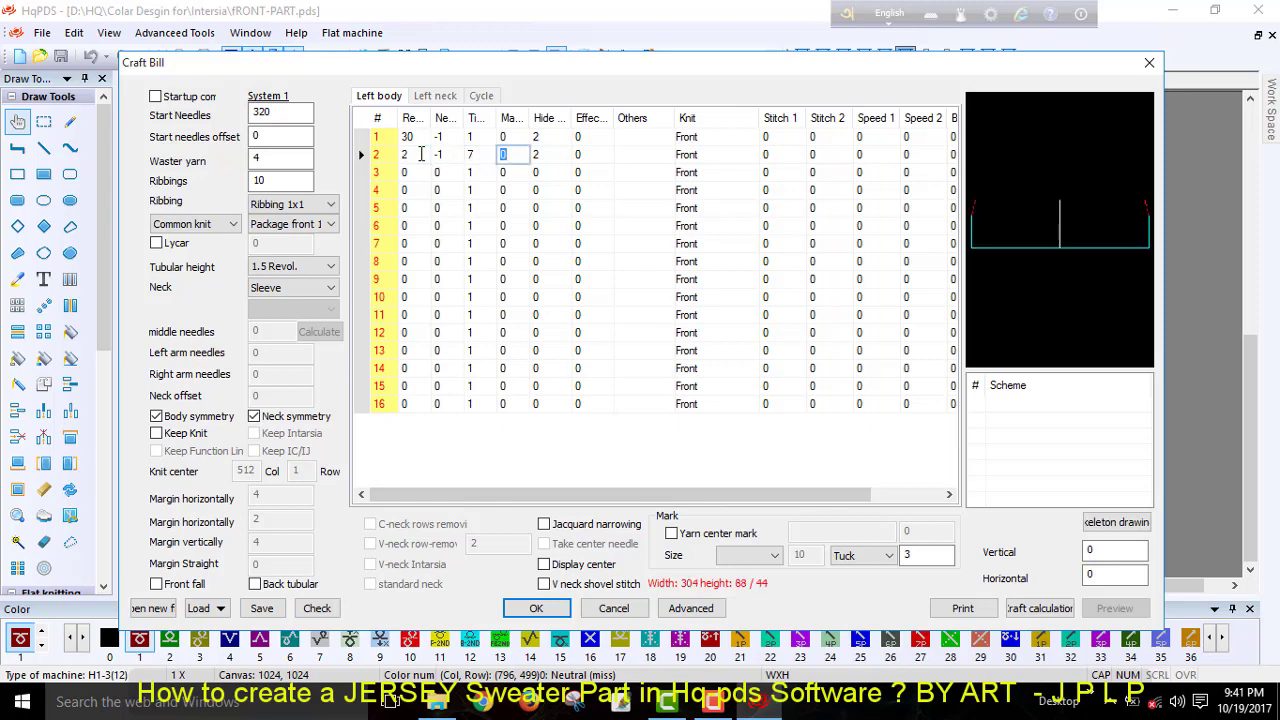
key("Tab")
key("Tab")
key("Tab")
key("Tab")
key("Tab")
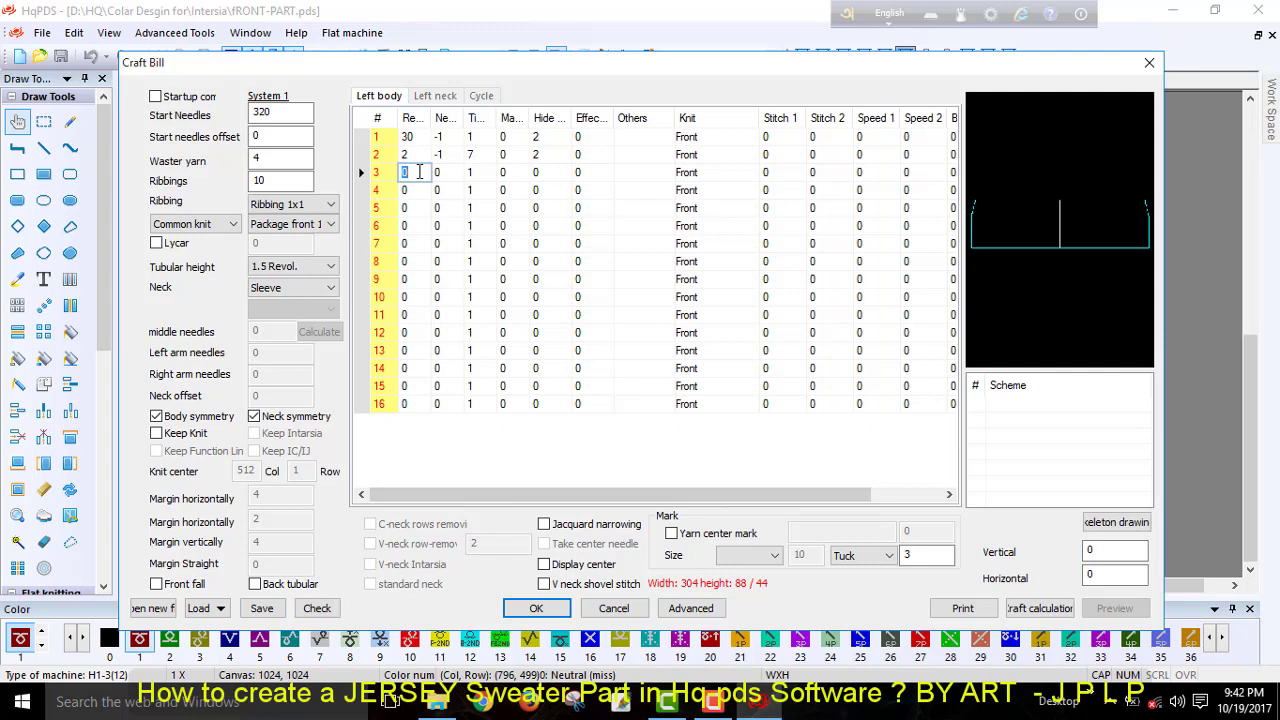
- Fill in row 3 of the left body with 10 revolutions and 1 needle
type("10")
key("Tab")
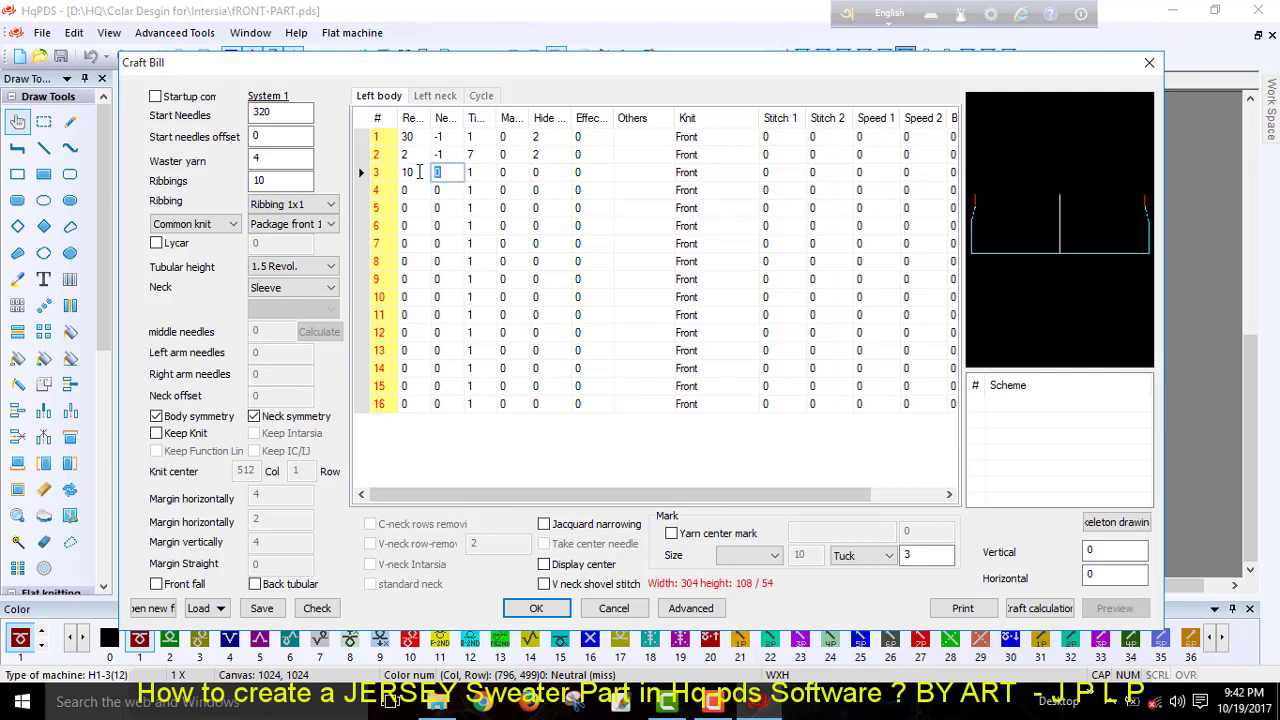
type("1")
key("Tab")
key("Tab")
key("Tab")
key("Tab")
key("Tab")
key("Tab")
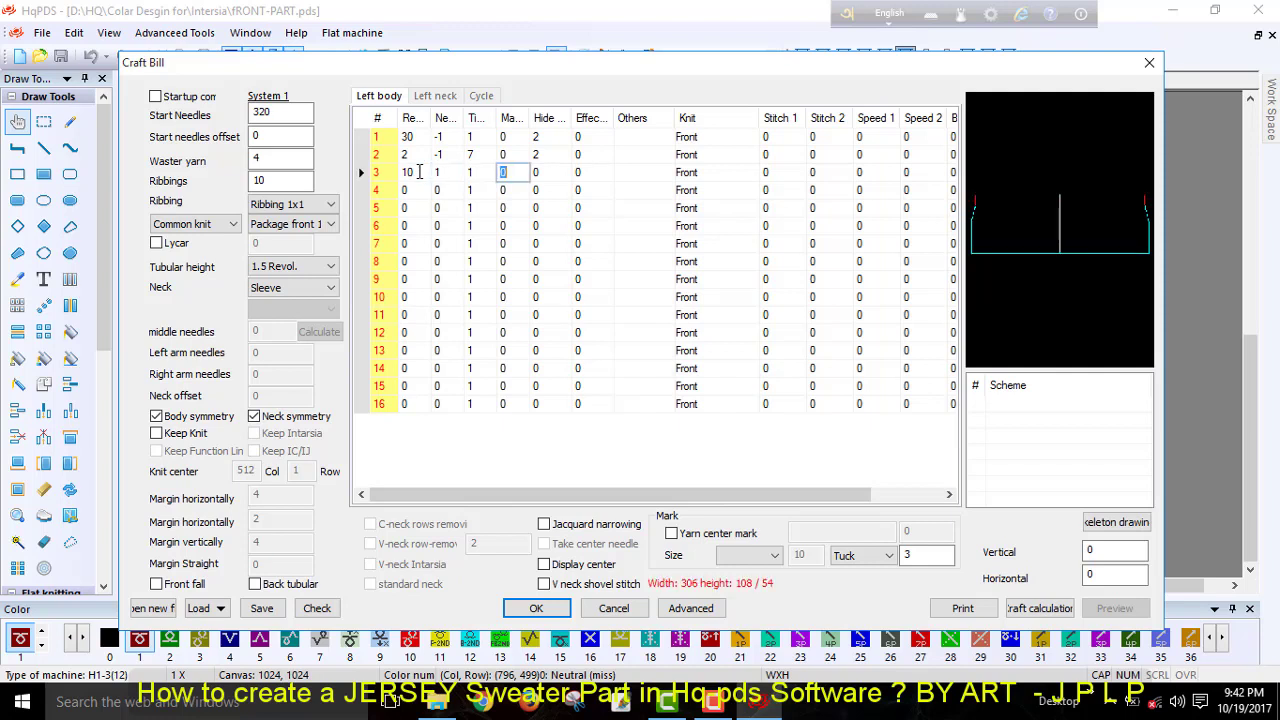
key("Return")
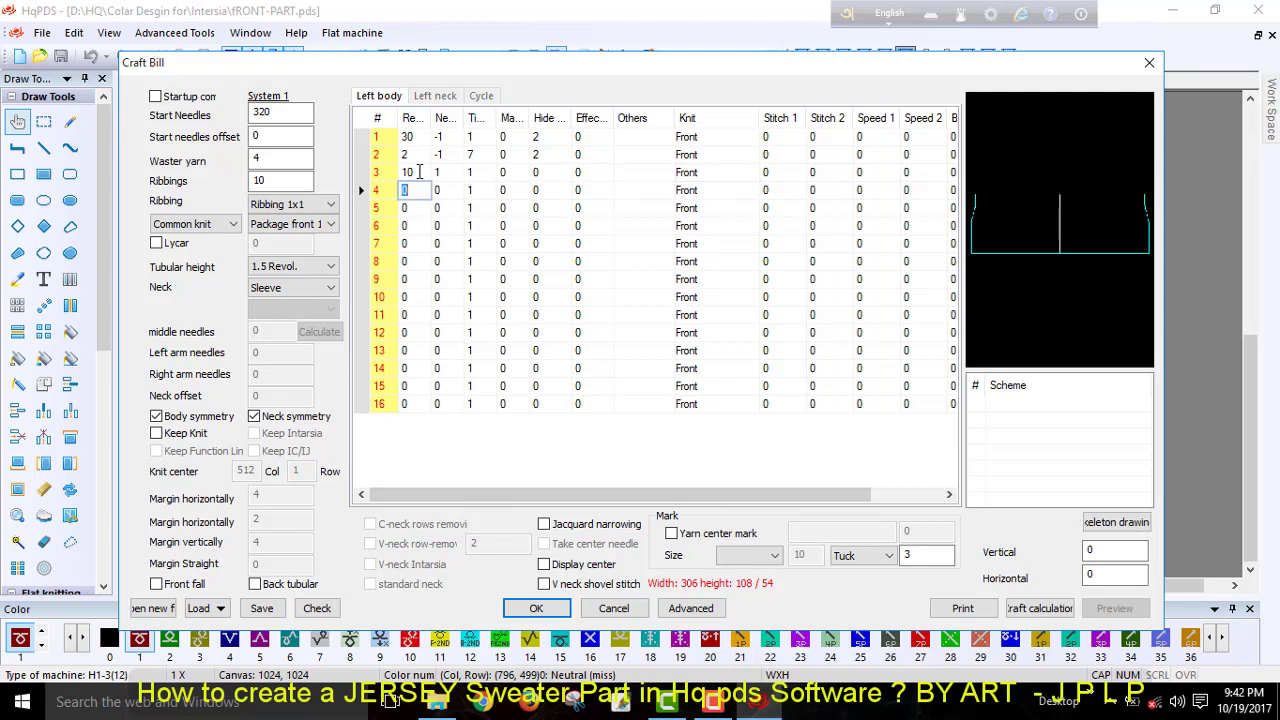
- Fill in row 4 of the left body with 2 revolutions, 1 needle and 7 times
type("2")
key("Tab")
type("1")
key("Tab")
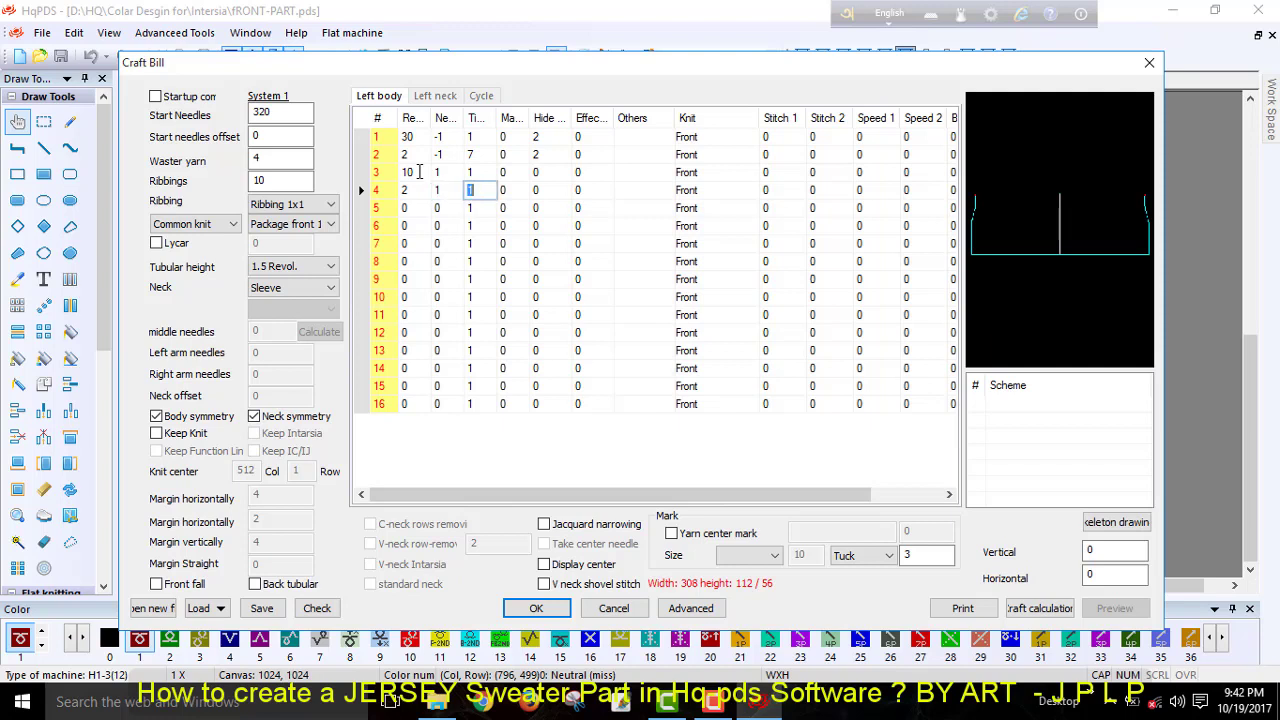
type("7")
key("Tab")
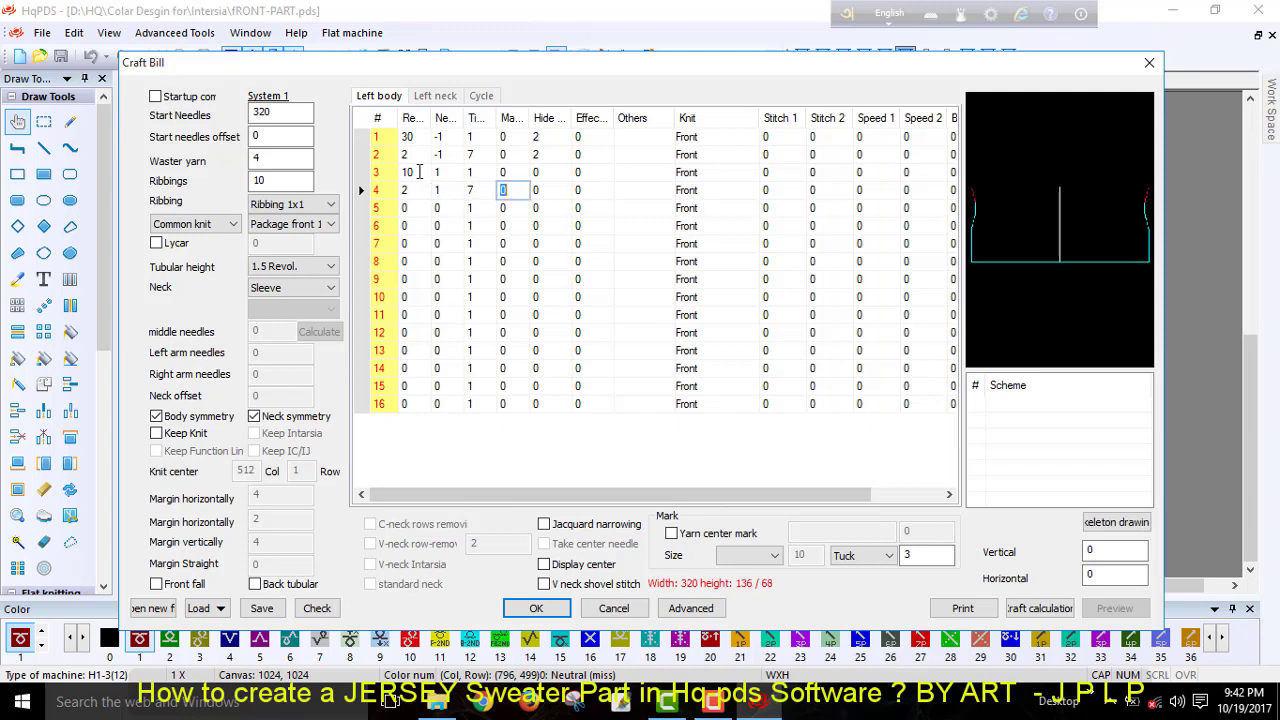
- Fill in row 5 of the left body with 25 revolutions, -3 needles and a Ma... value of 4
left_click(409, 208)
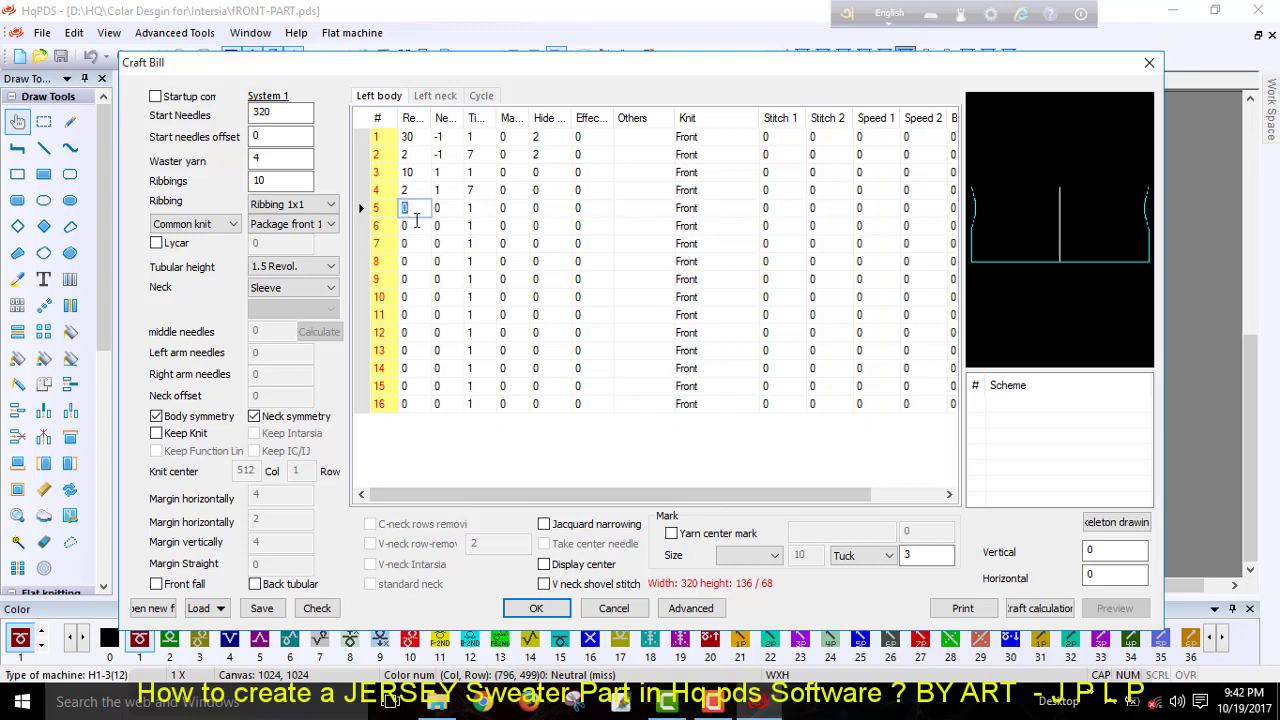
type("25")
key("Tab")
type("-3")
key("Tab")
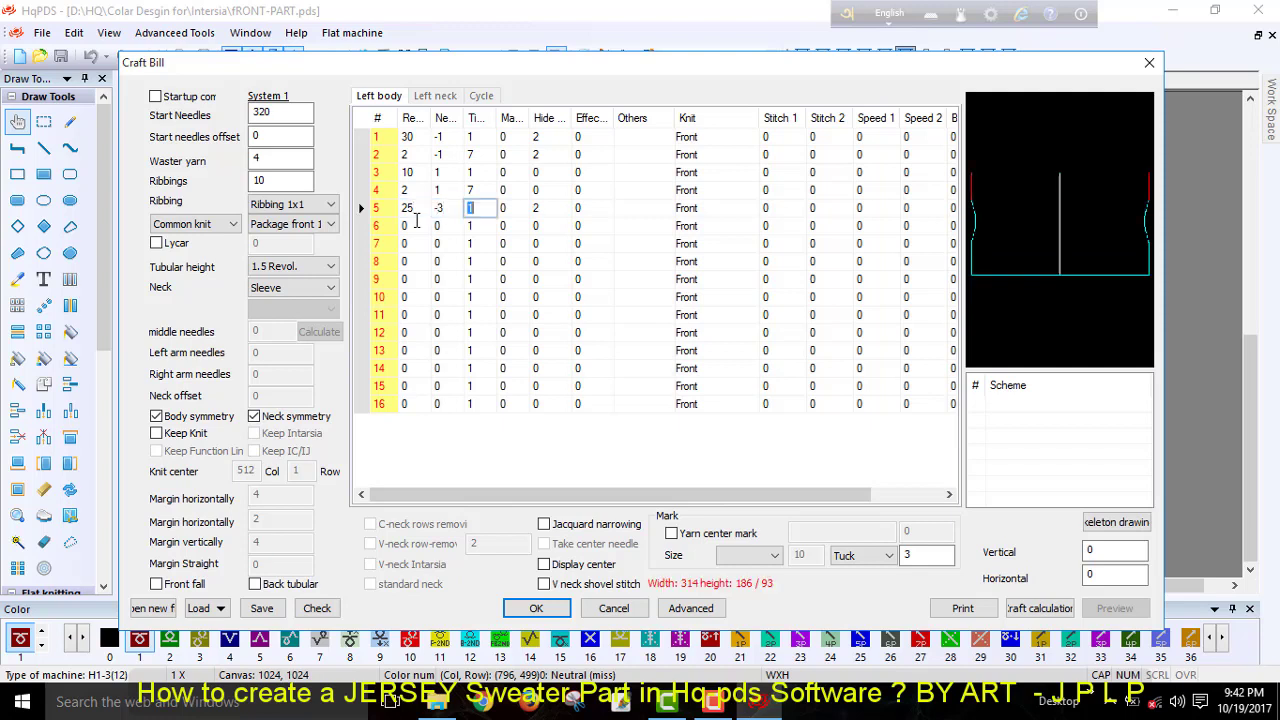
key("Tab")
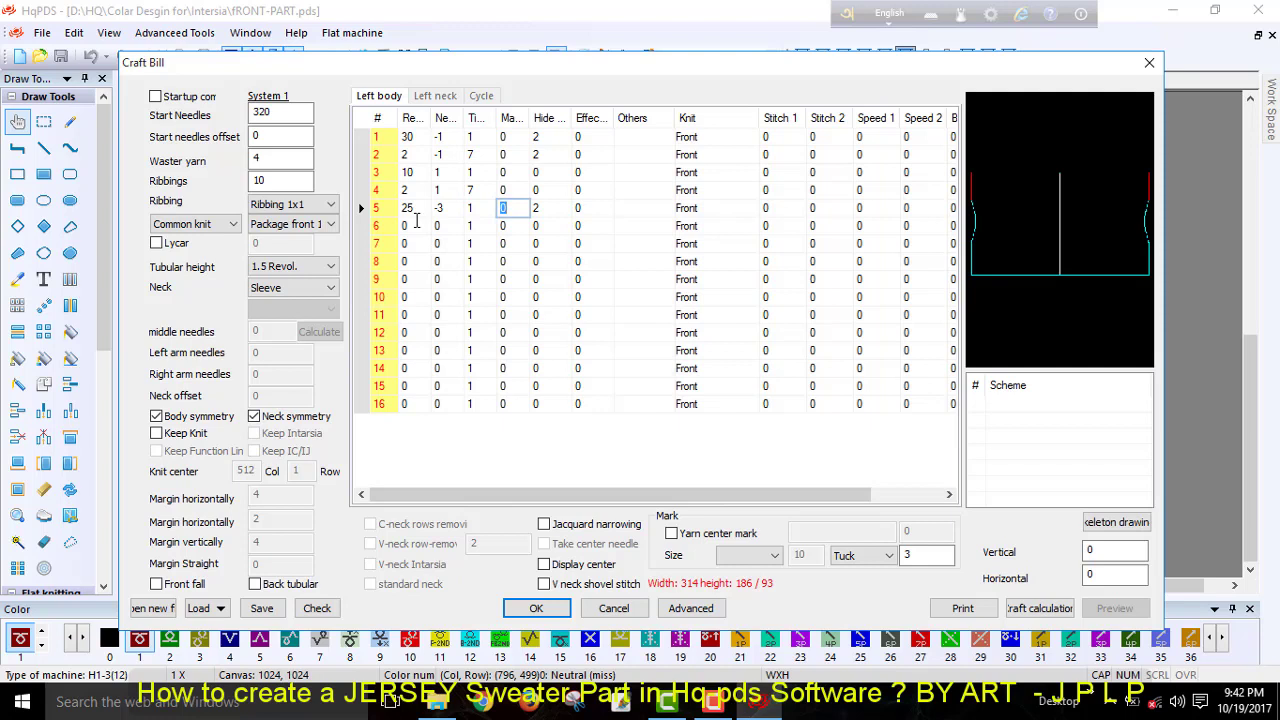
type("4")
key("Tab")
key("Tab")
key("Tab")
key("Tab")
key("Return")
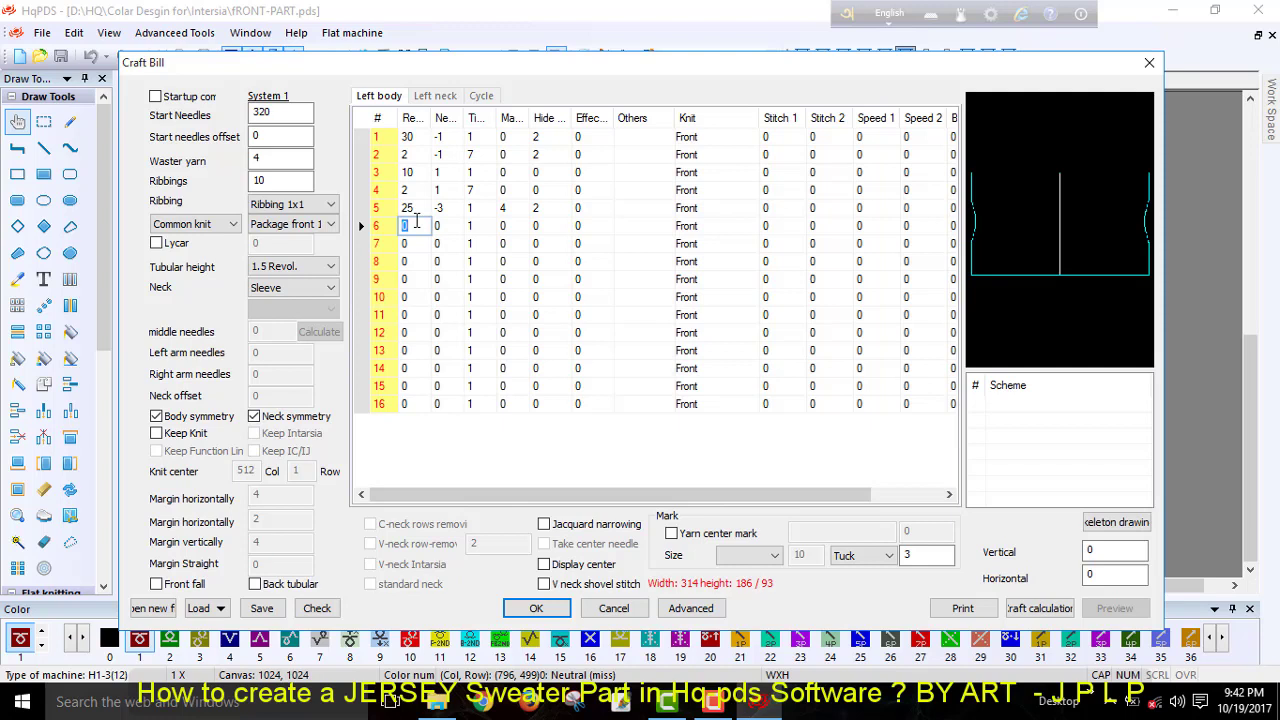
- Fill in row 6 of the left body with 3 revolutions, -3 needles, 7 times and a Ma... value of 4
key("Tab")
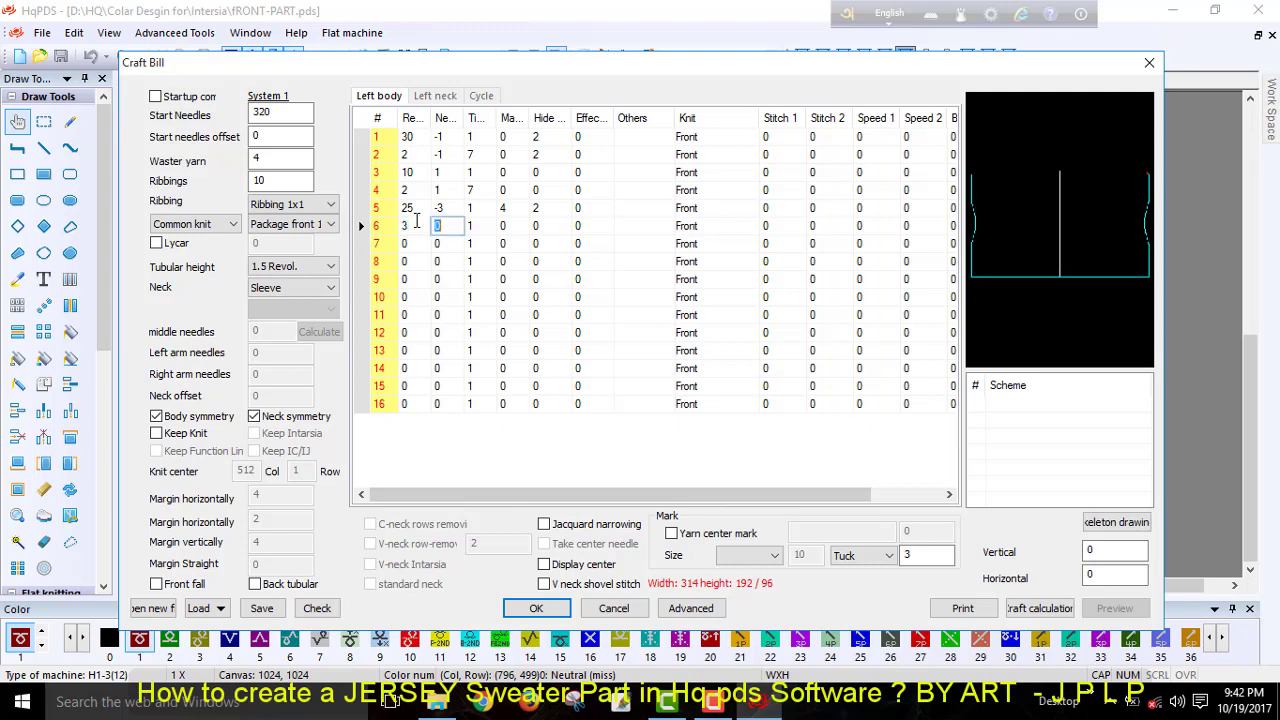
type("-3")
key("Tab")
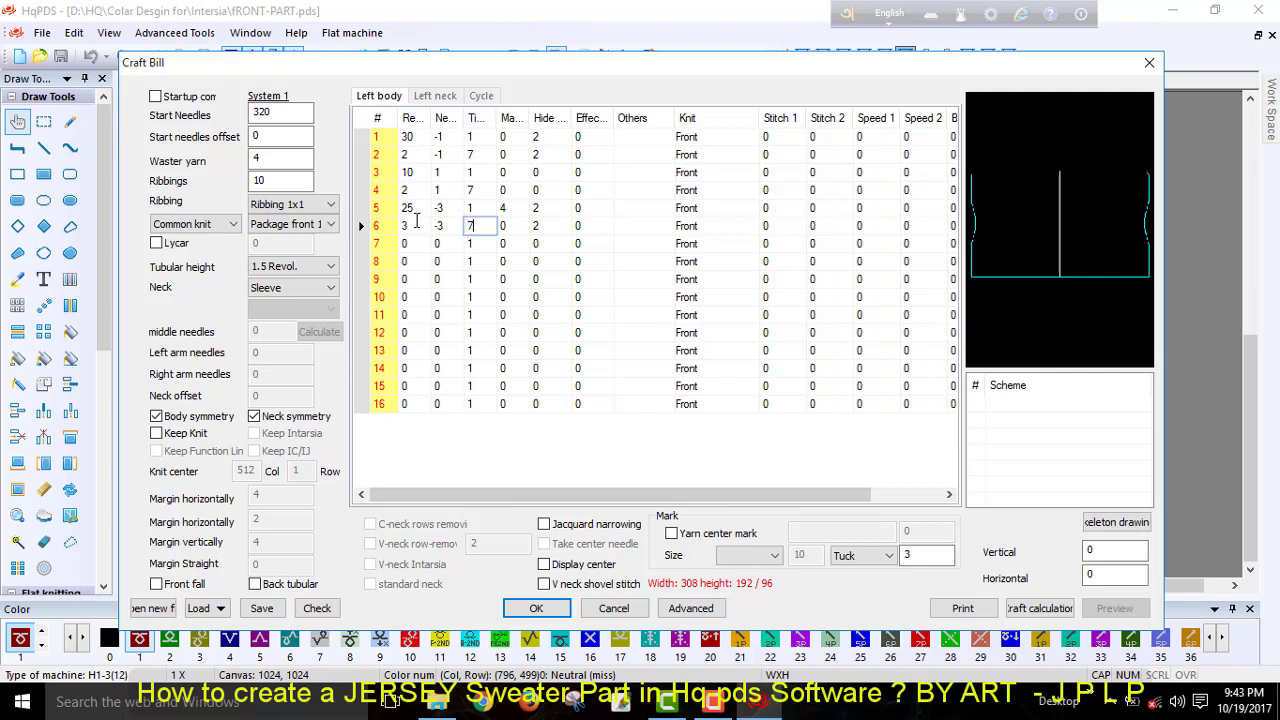
key("Tab")
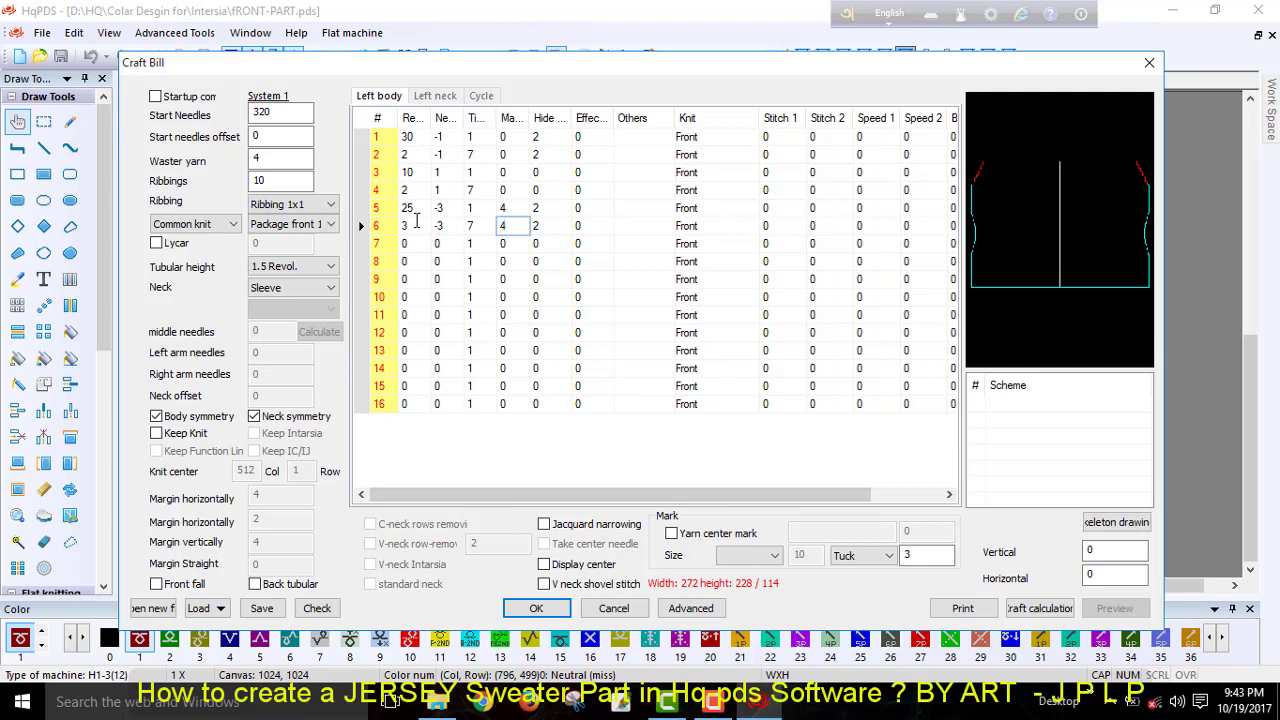
- Fill in row 7 of the left body with 50 revolutions
key("Tab")
key("Tab")
key("Tab")
key("Tab")
key("Tab")
key("Tab")
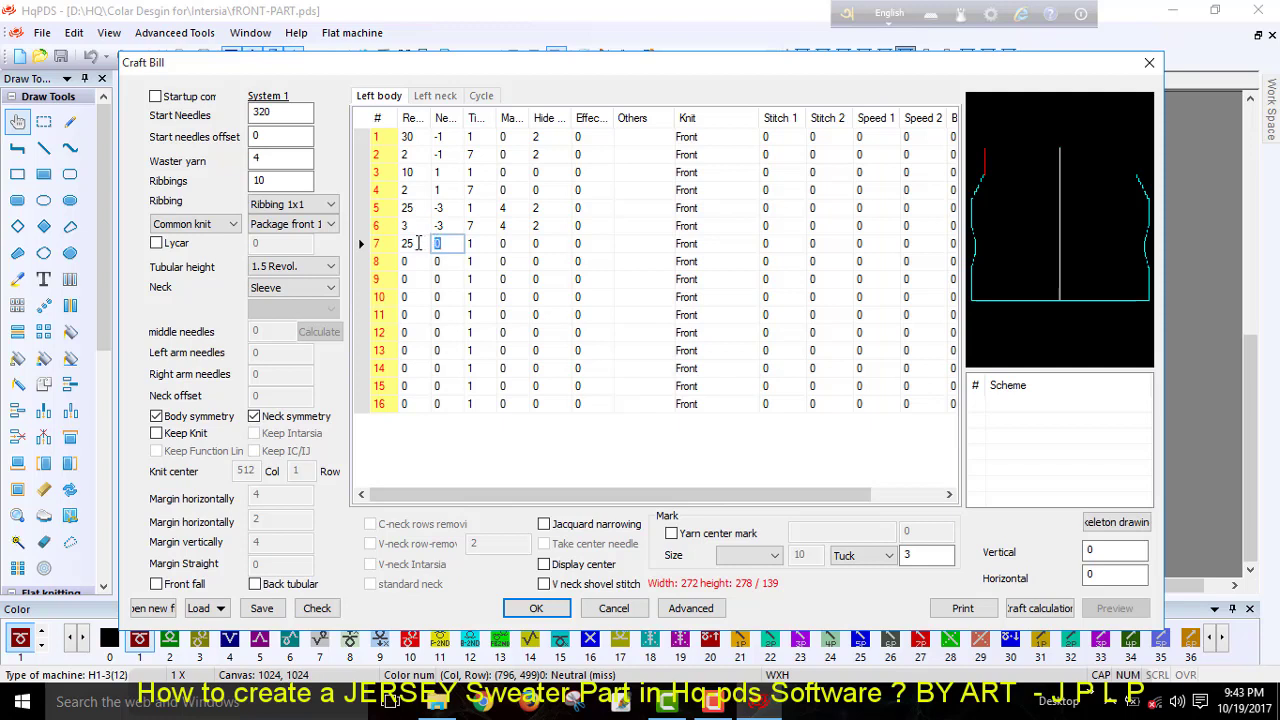
left_click(417, 243)
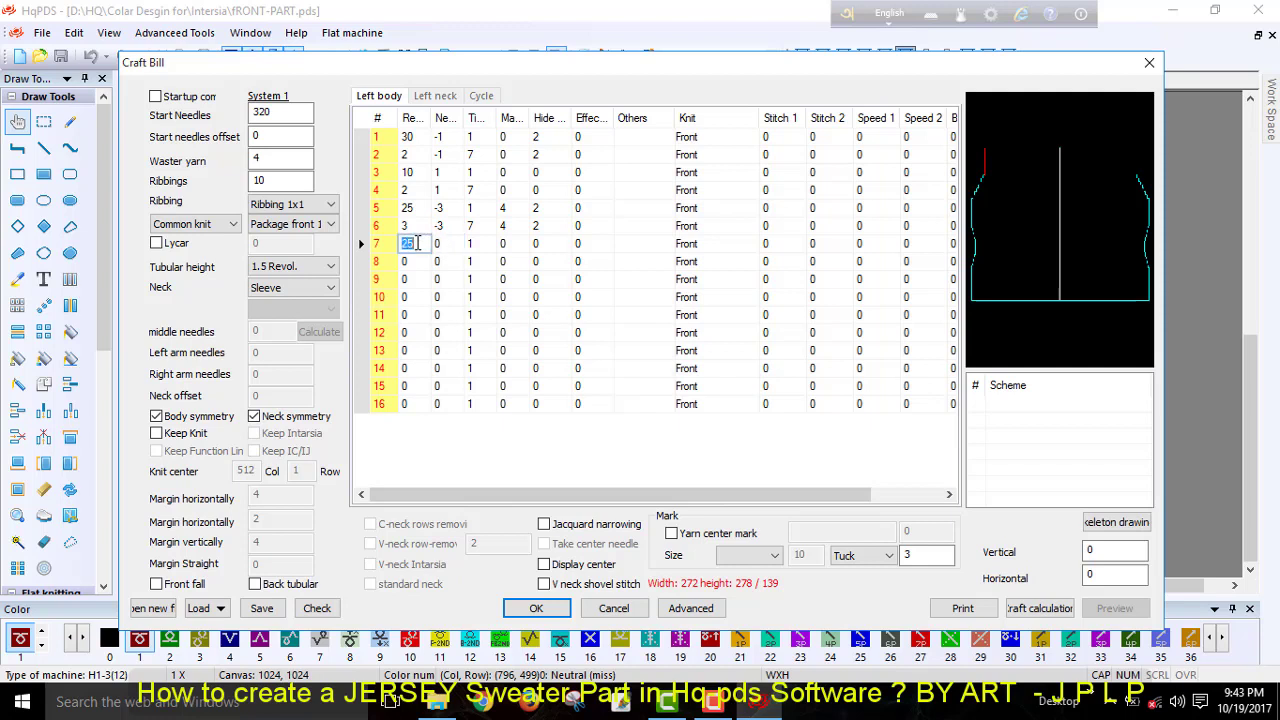
type("50")
key("Tab")
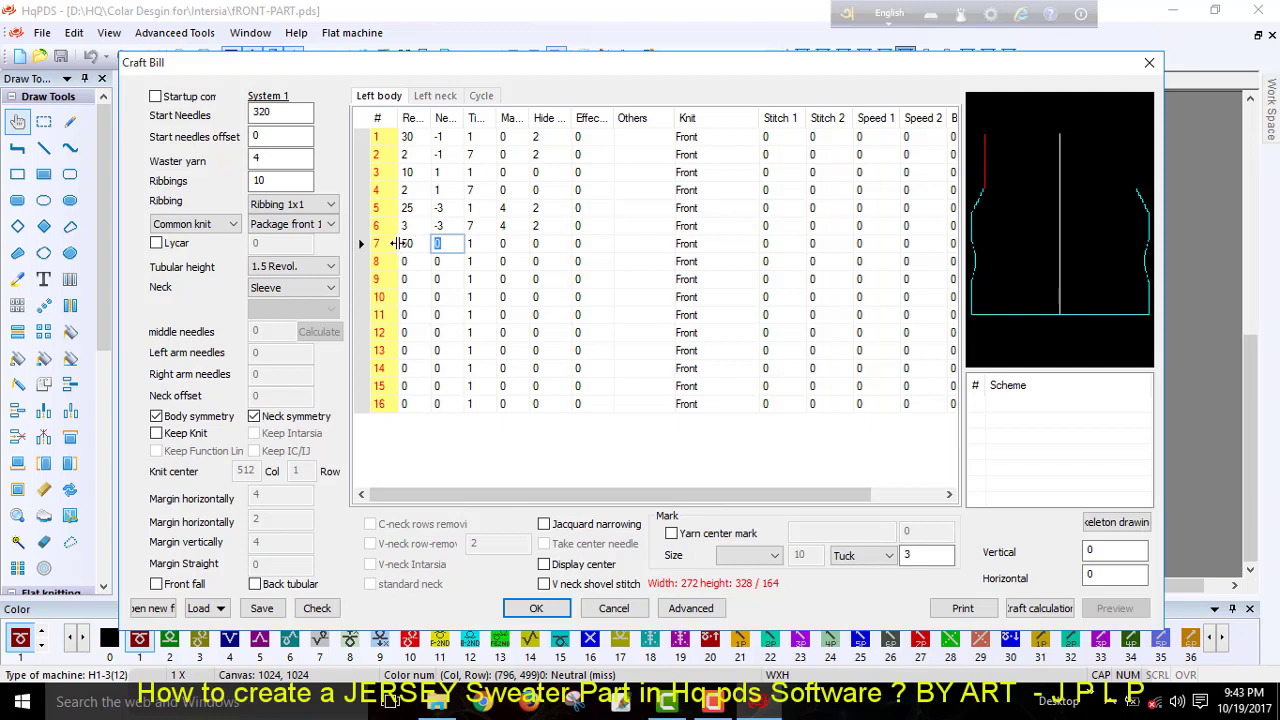
- For the left neck, choose the Dummy (hole) neck type and set the middle needles to 60
left_click(437, 96)
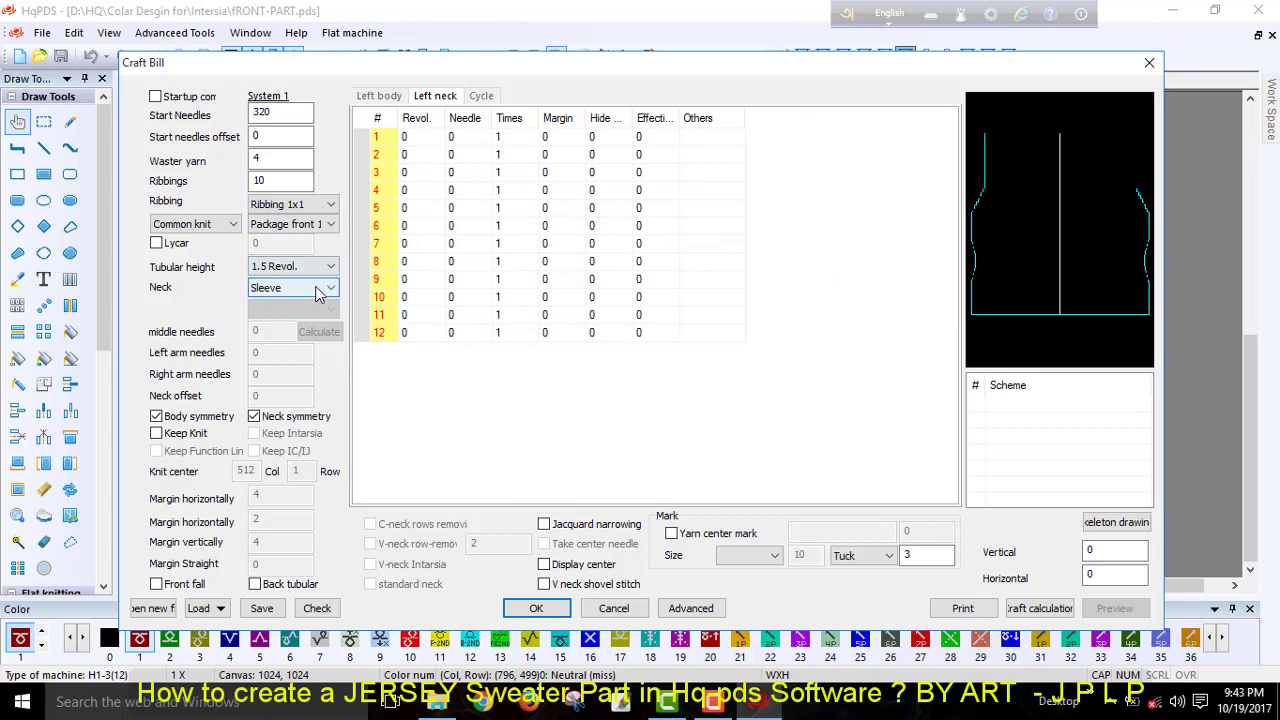
left_click(320, 289)
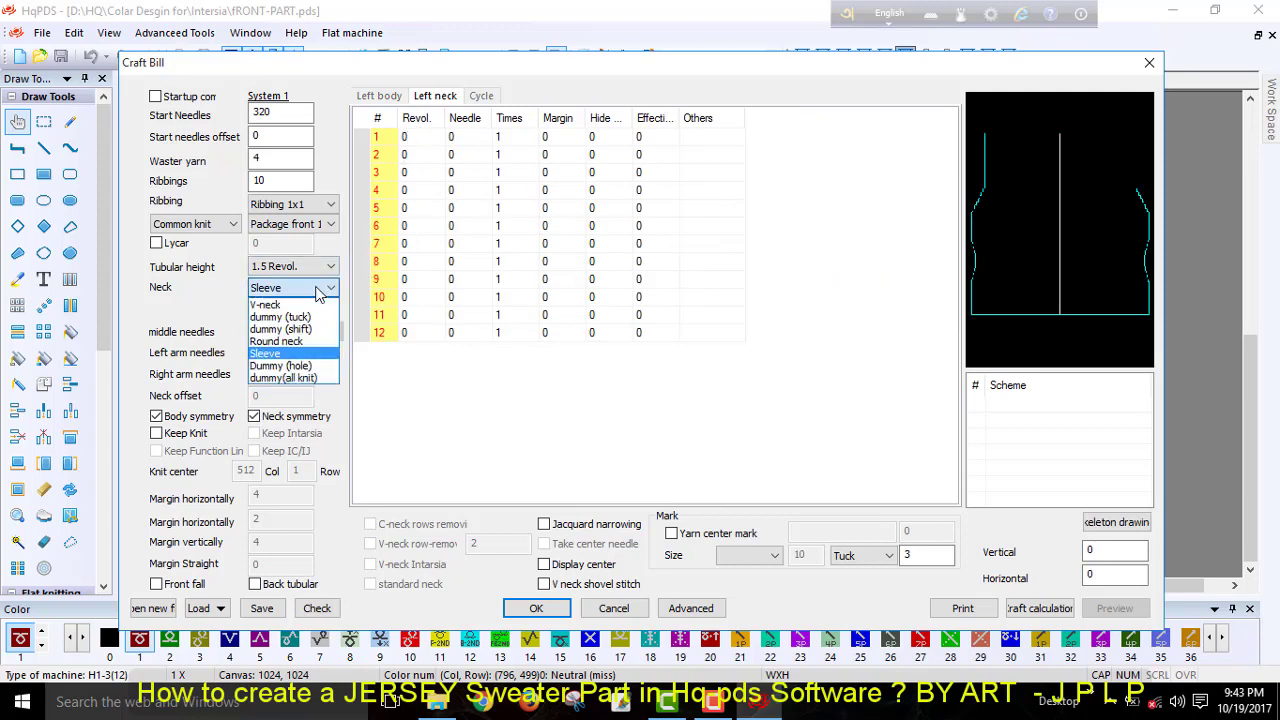
left_click(297, 366)
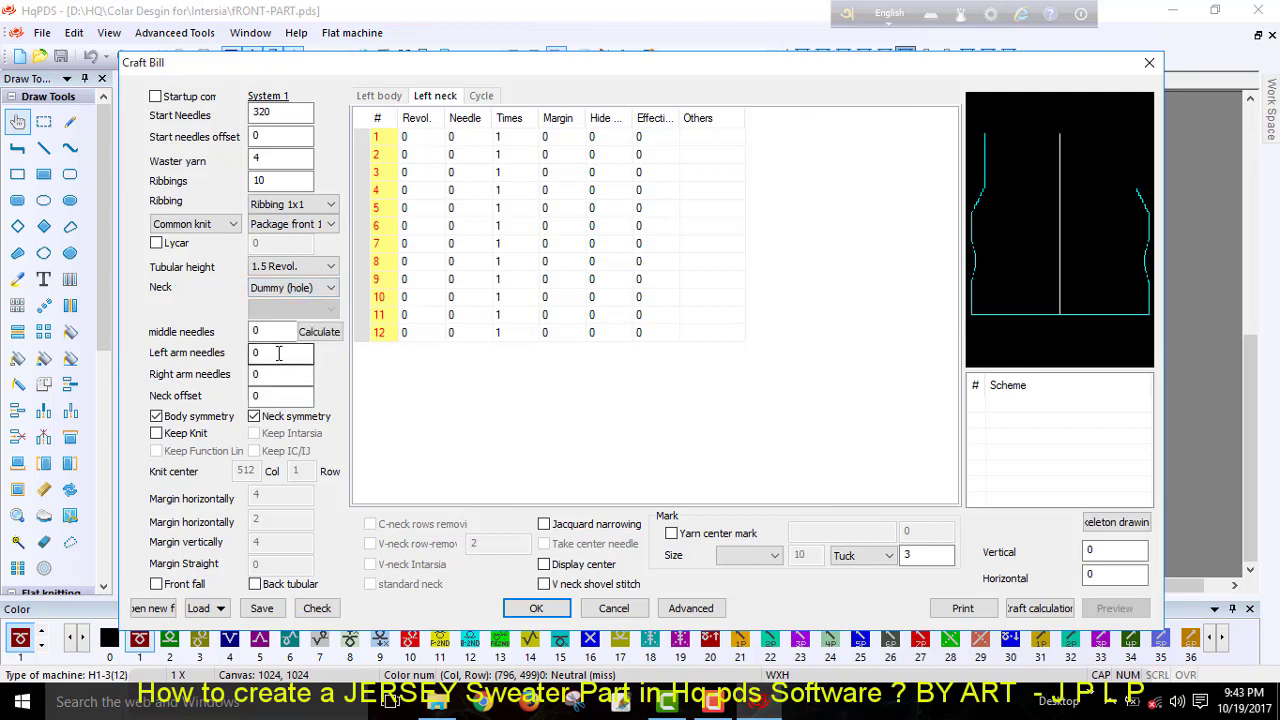
left_click(271, 330)
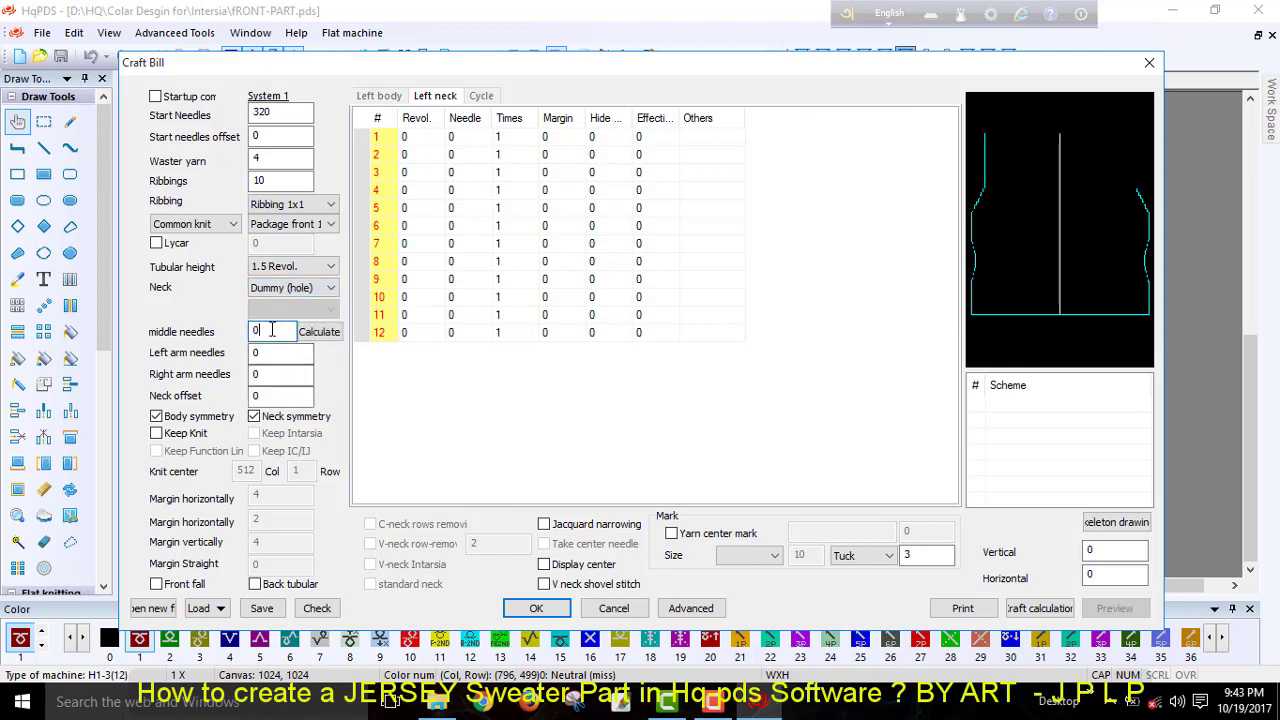
key("BackSpace")
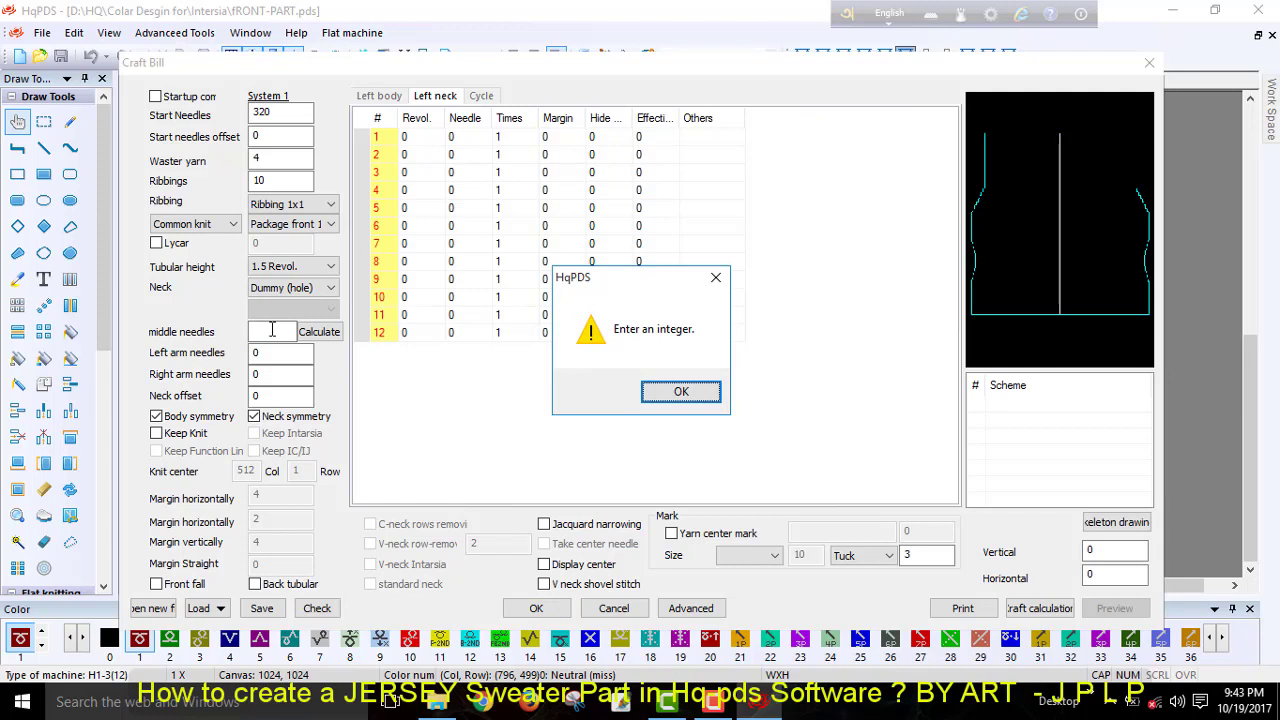
key("Return")
type("60")
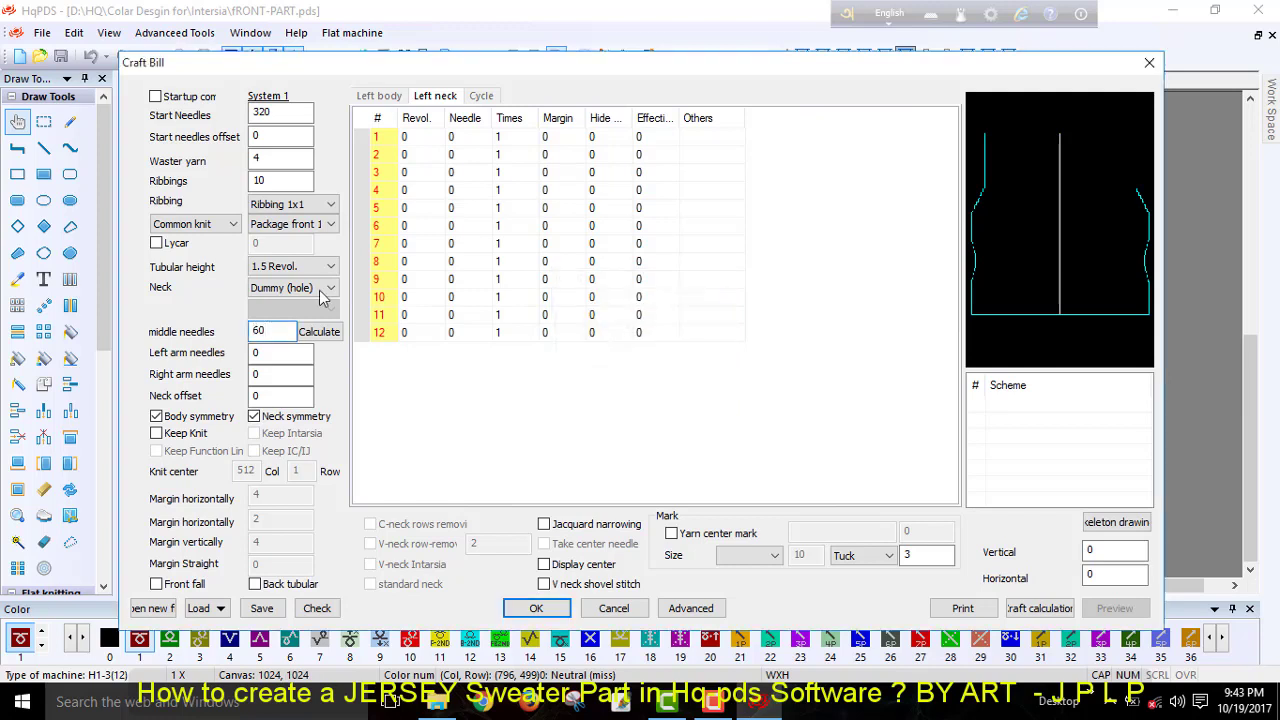
- Fill in row 1 of the left neck with 2 revolutions, 1 needle and 3 times
left_click(419, 136)
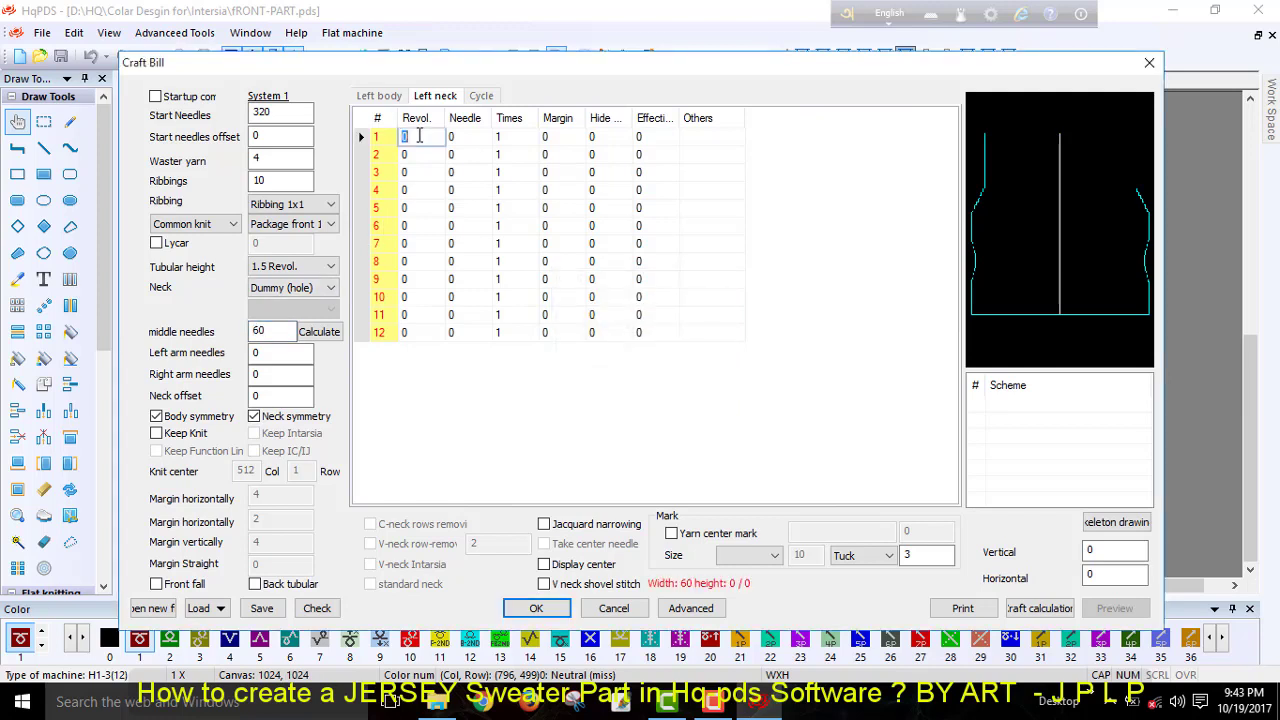
key("Tab")
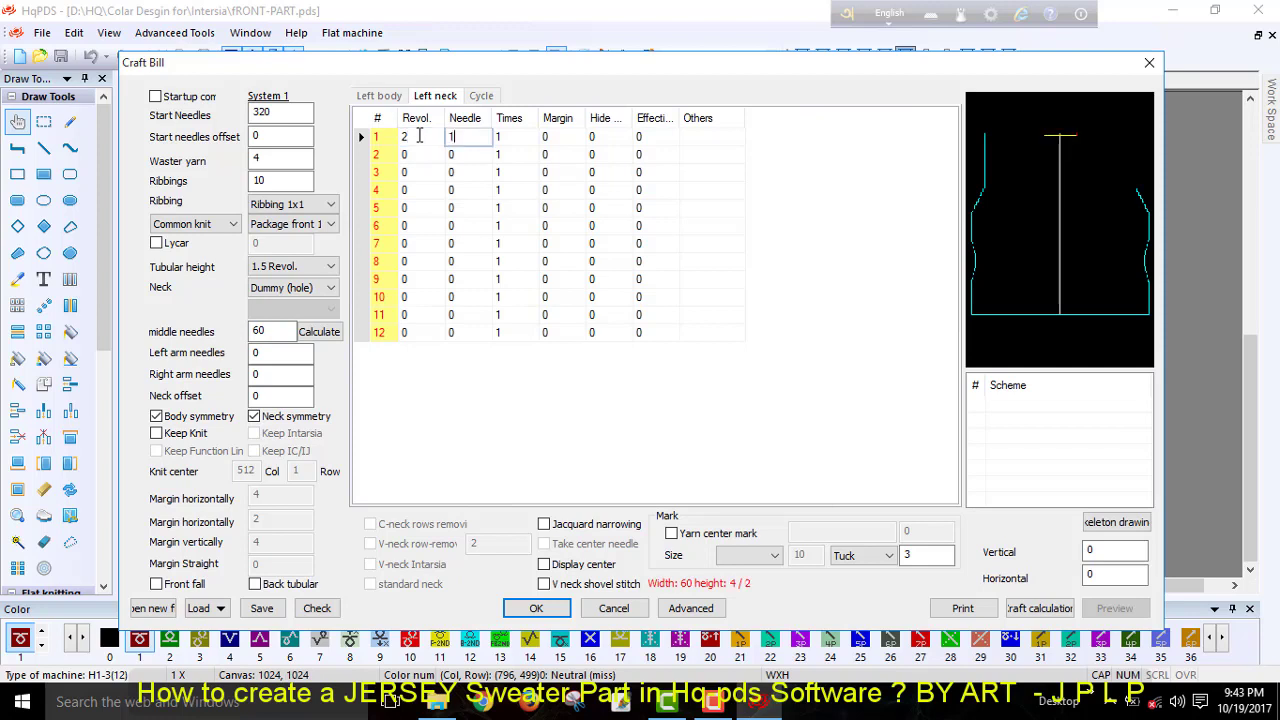
type("1")
key("Tab")
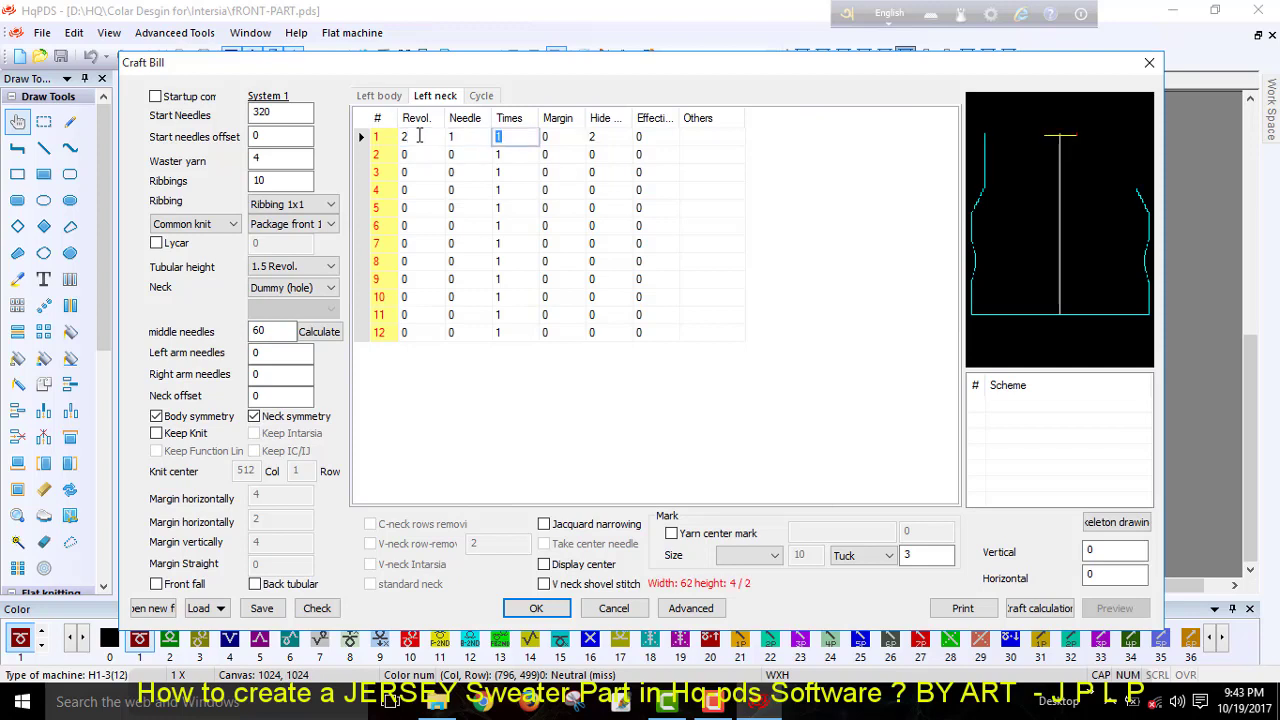
- Fill in row 2 of the left neck with 3 revolutions, 1 needle and 2 times
left_click(407, 154)
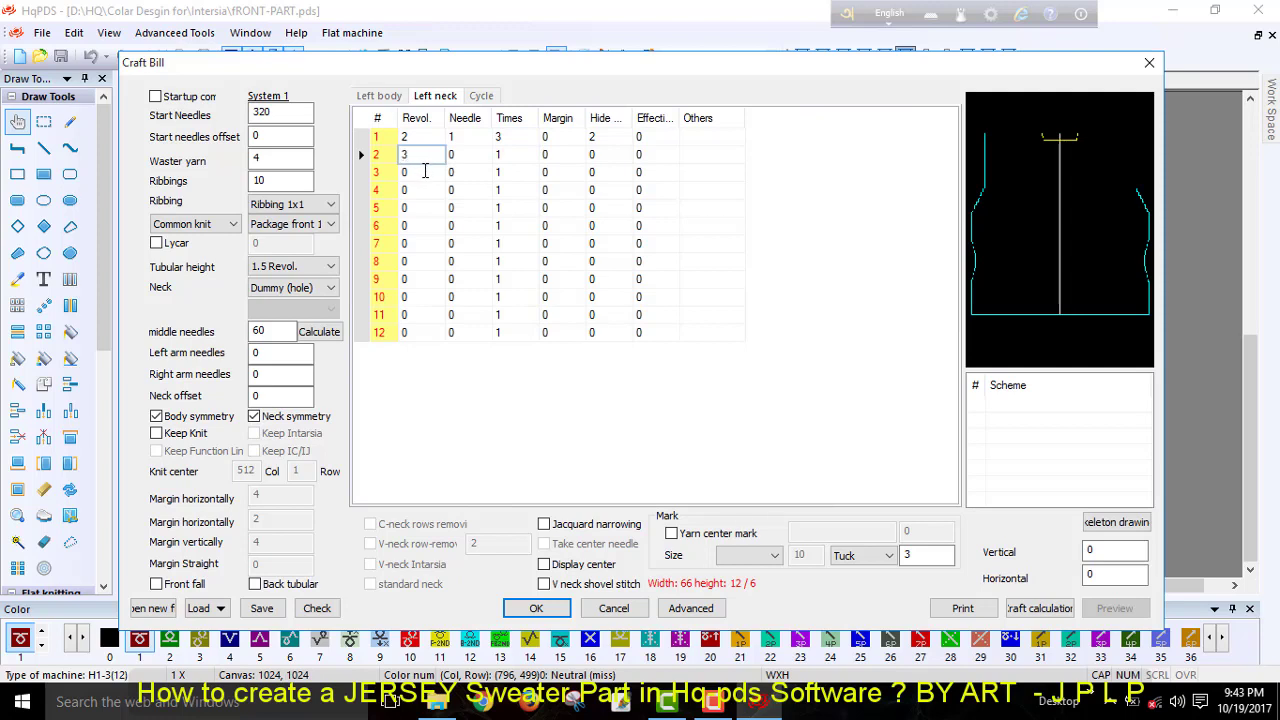
key("Tab")
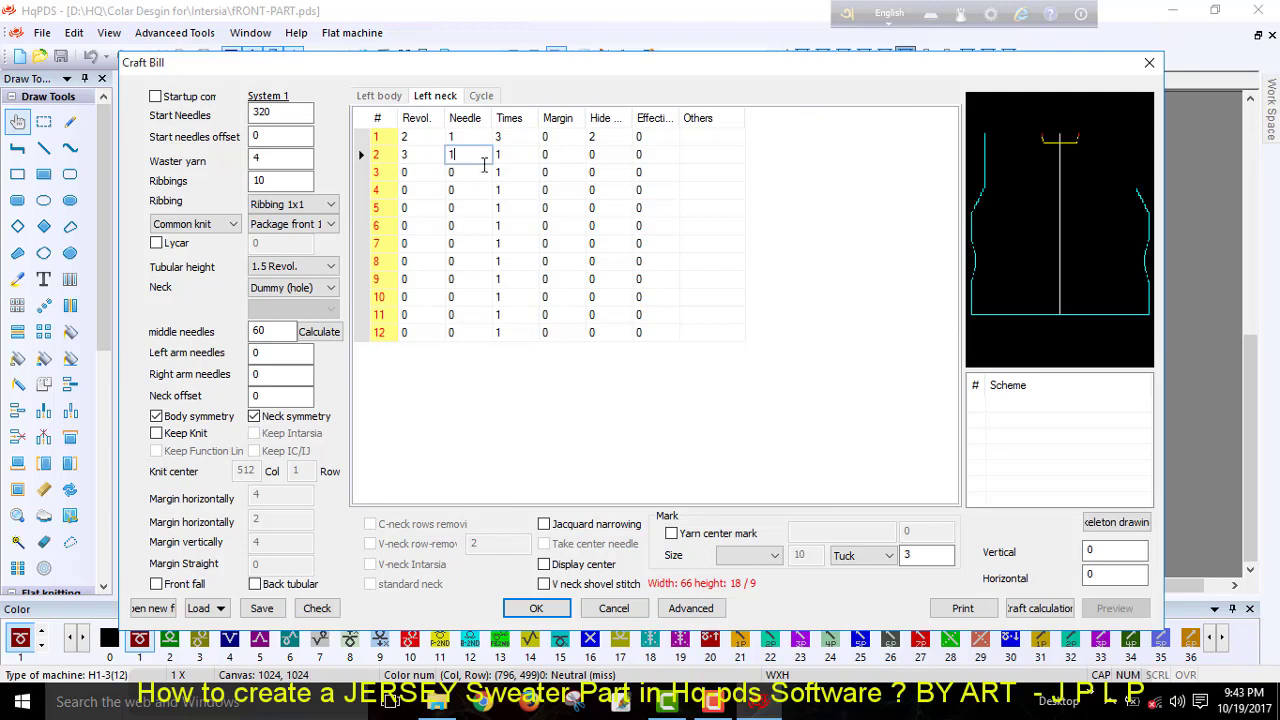
key("Tab")
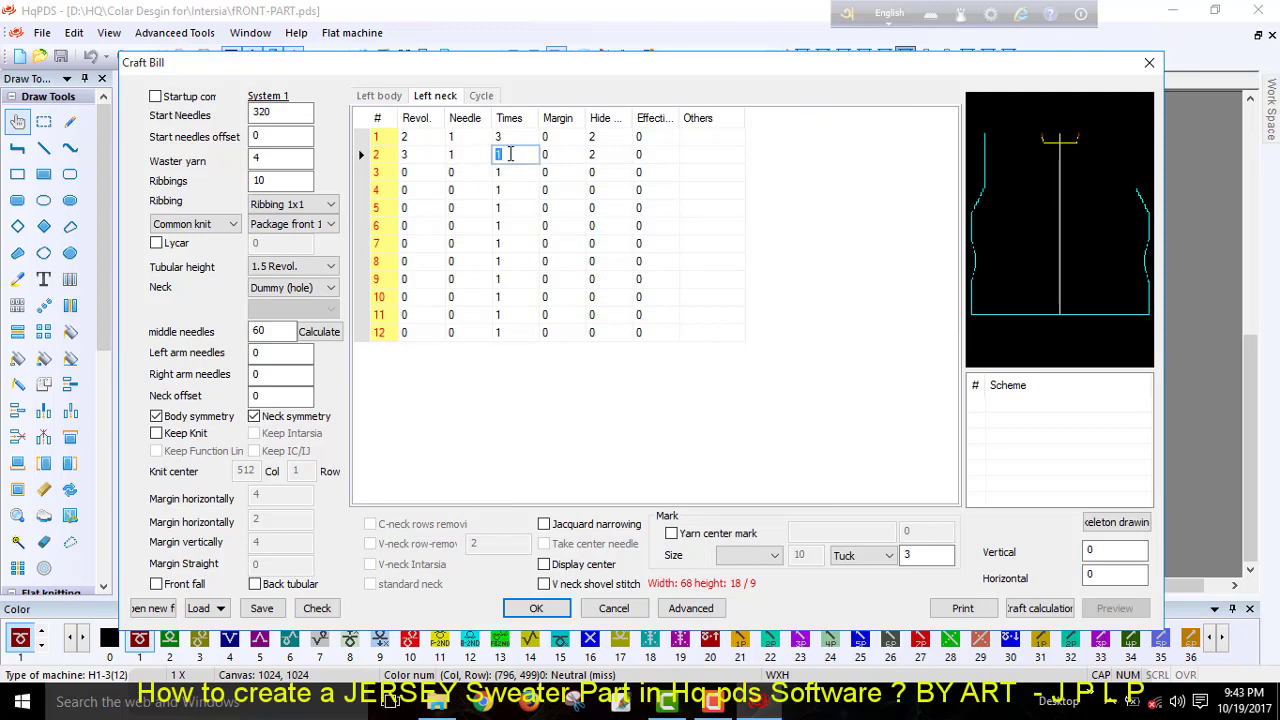
key("Tab")
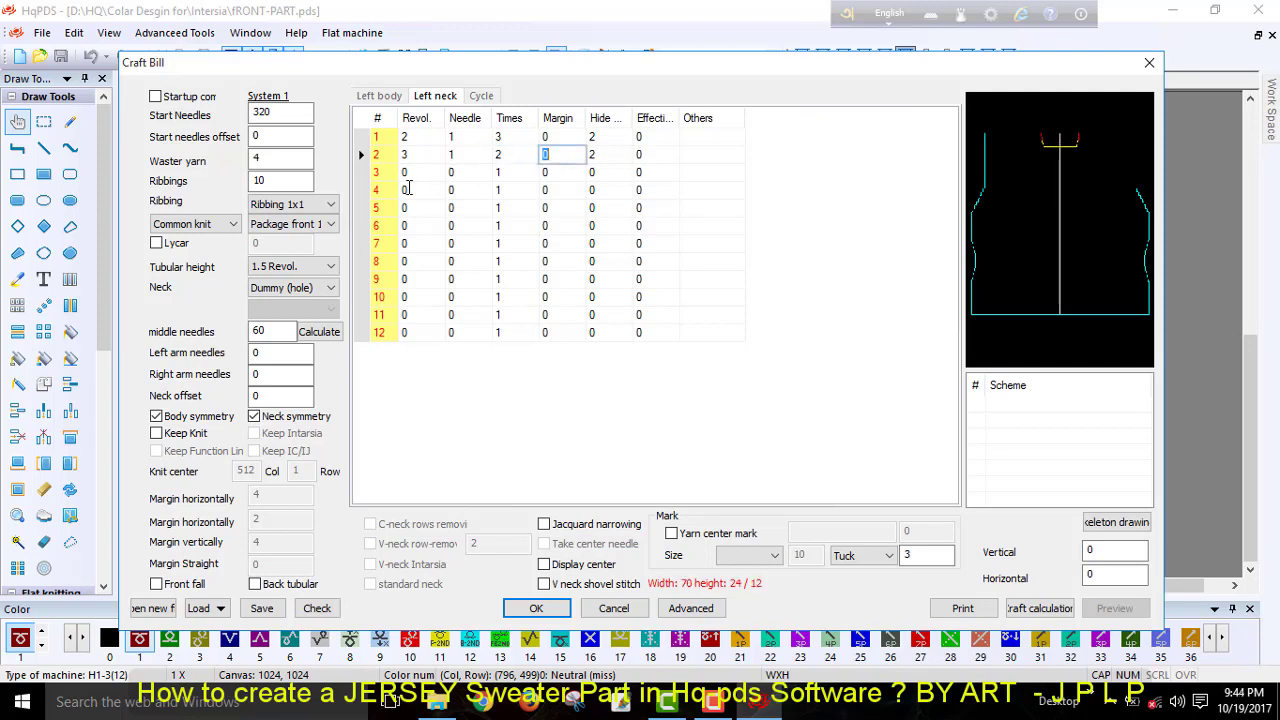
- Fill in row 3 of the left neck with 4 revolutions, 1 needle and 4 times
left_click(410, 176)
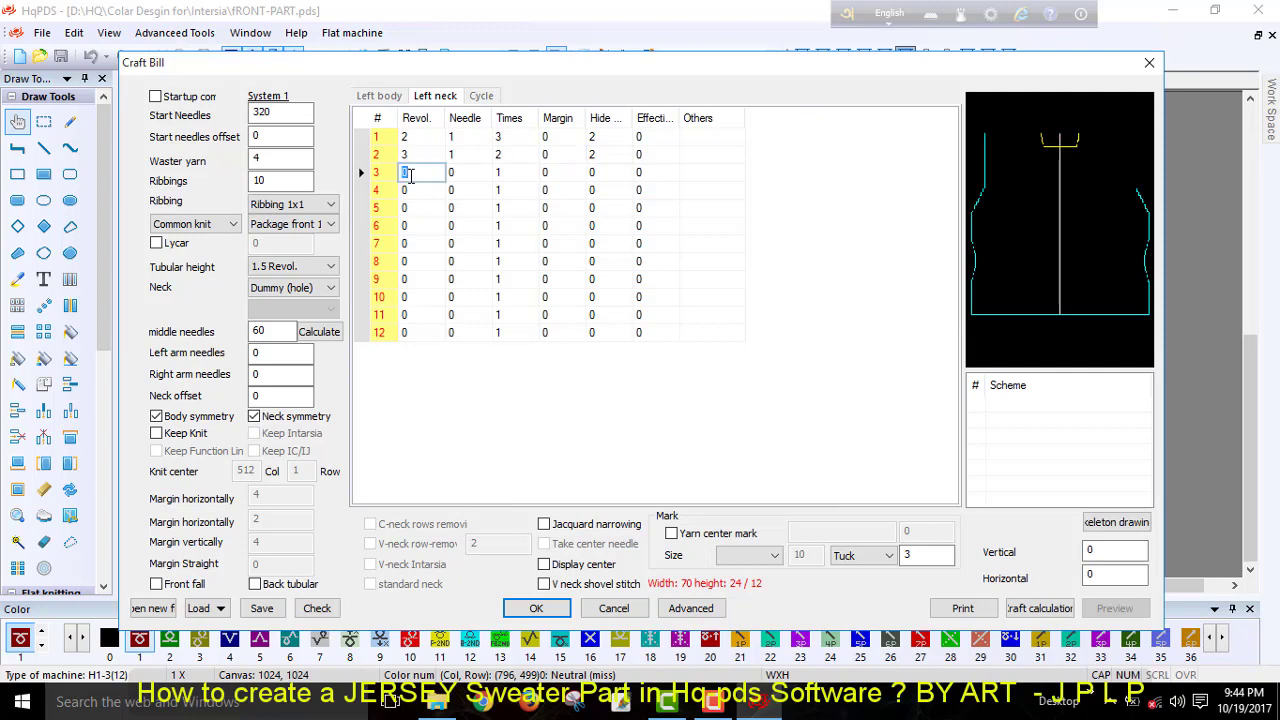
type("4")
key("Tab")
key("Tab")
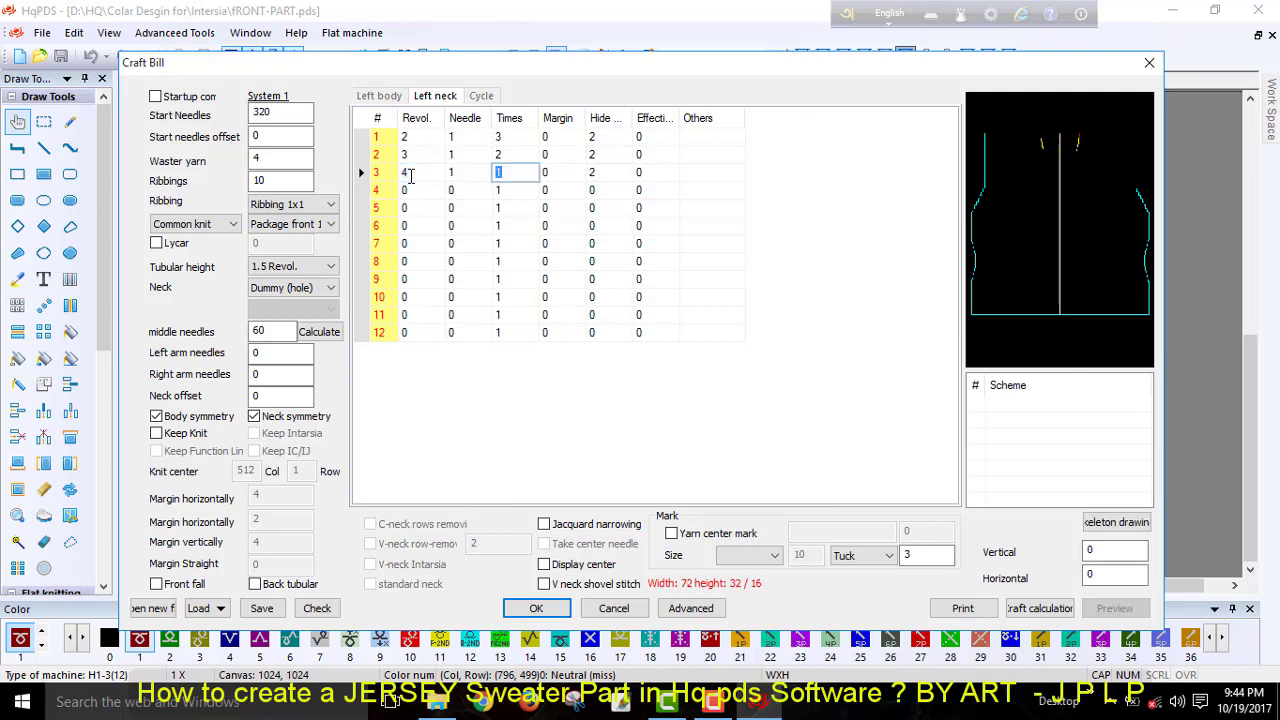
key("Tab")
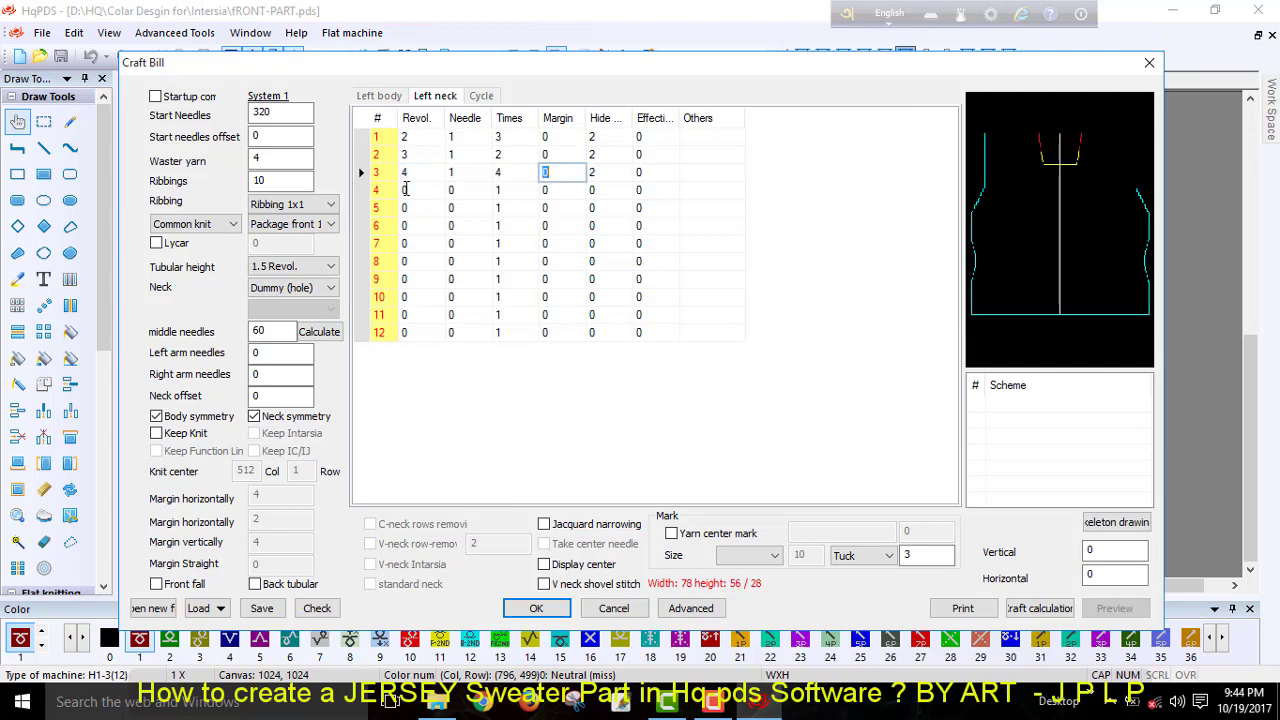
- Calculate the left and right arm needles from the 60 middle needles
left_click(413, 188)
left_click(276, 331)
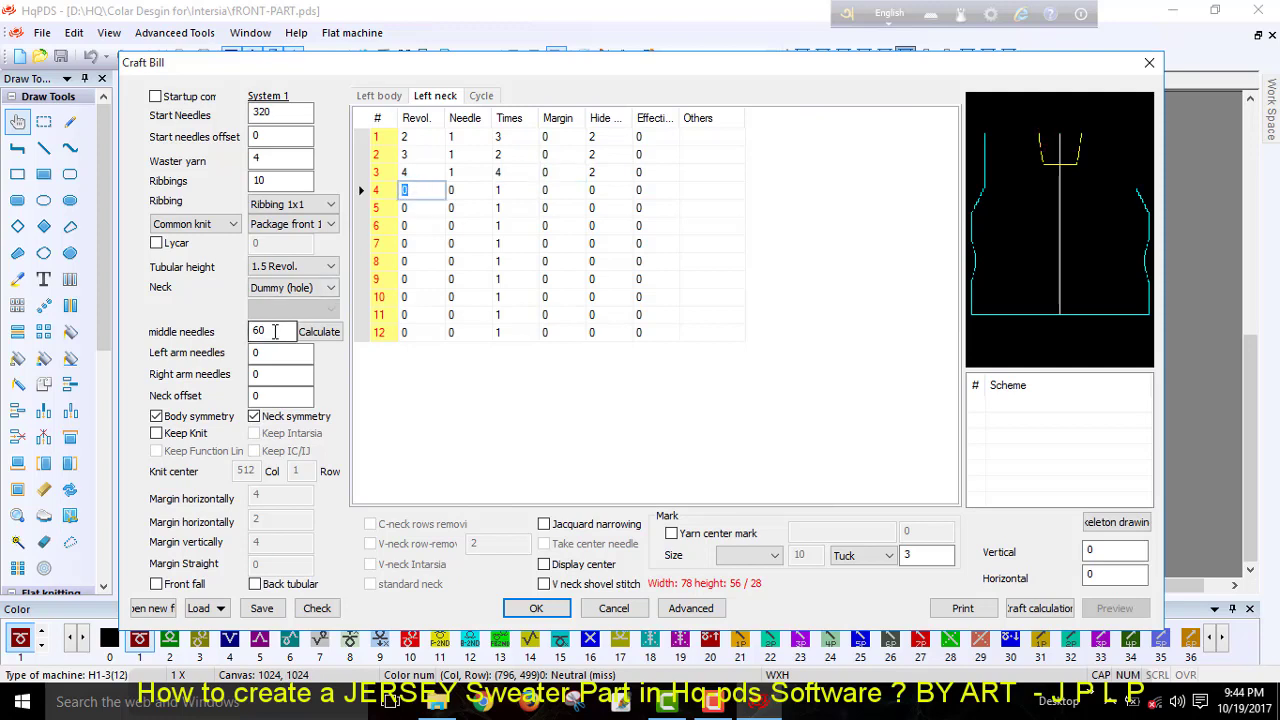
left_click(318, 332)
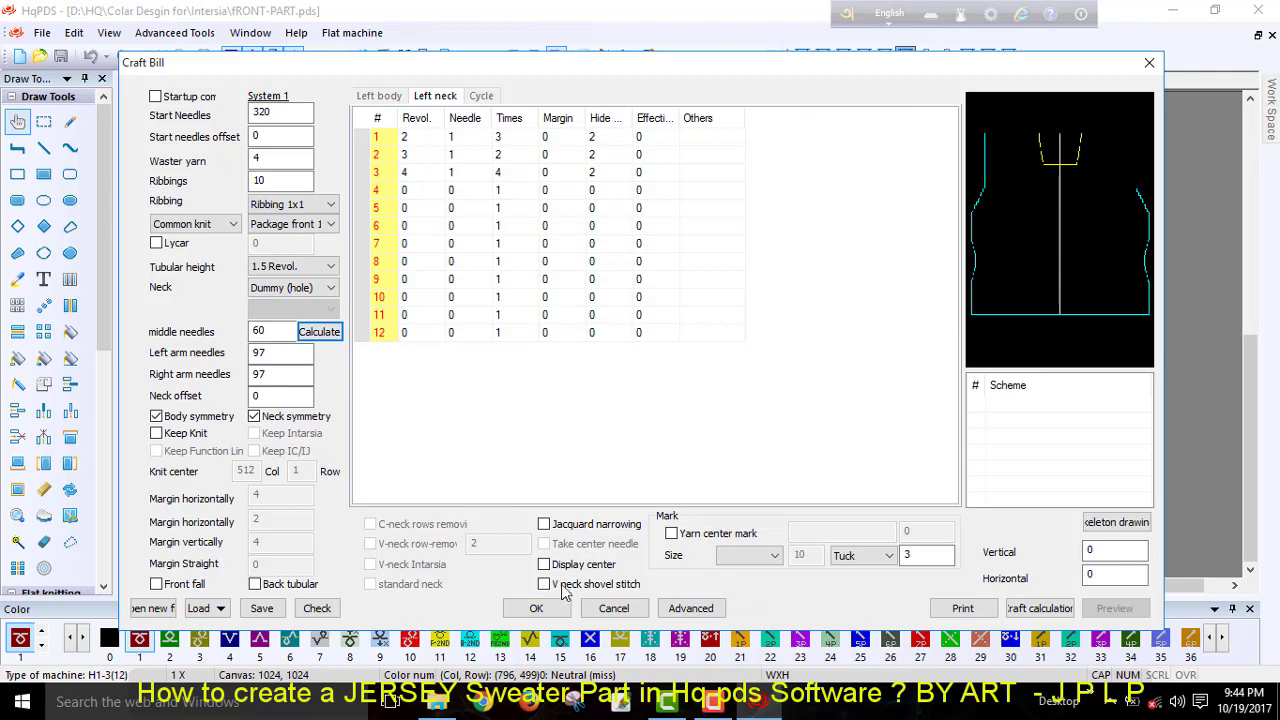
- Apply the craft bill to generate the front part and save the pattern file
left_click(540, 609)
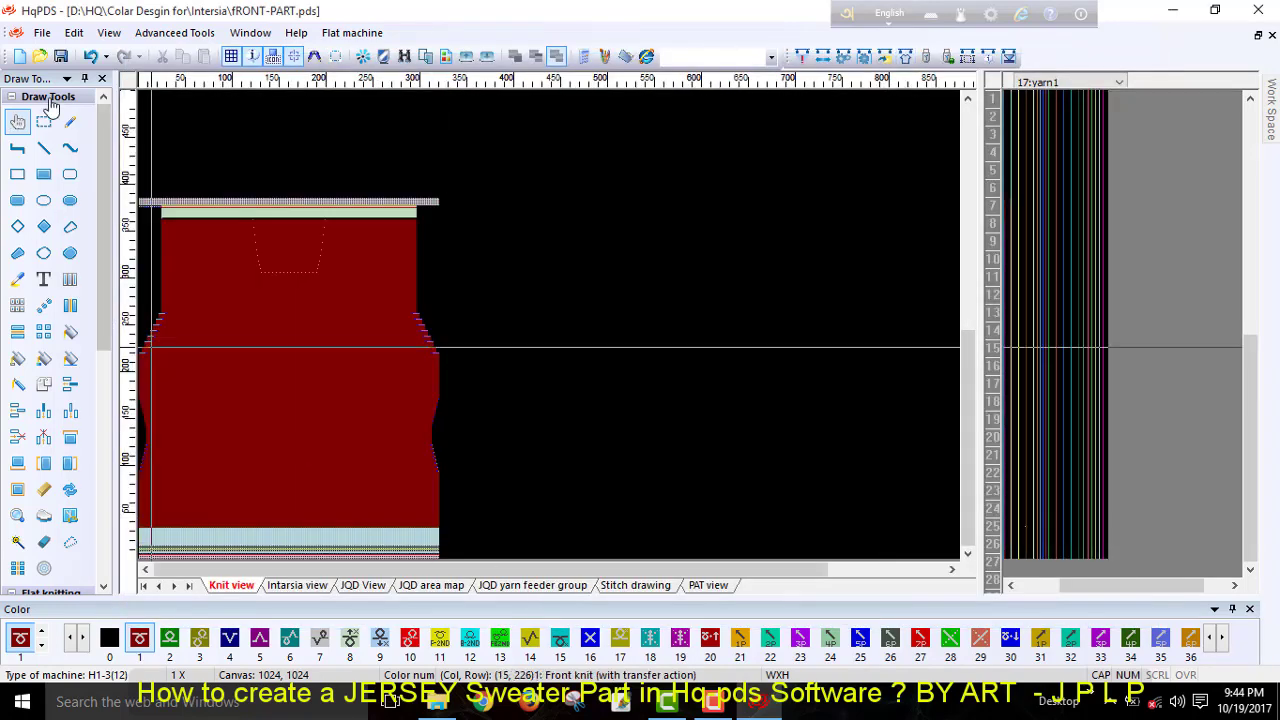
left_click(61, 57)
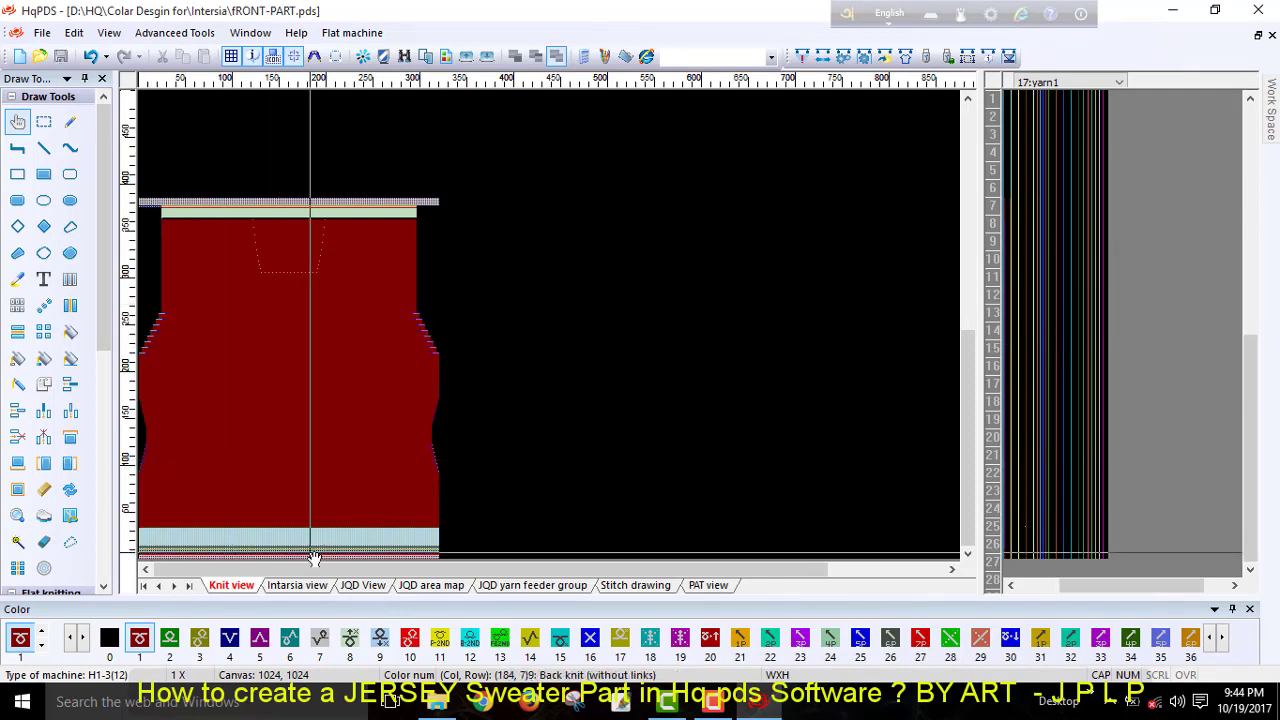
- Delete four rows at the base of the knit pattern: checkered row 12, ribbing row 16, and row 3 twice
scroll(310, 545, "up", 2)
scroll(552, 532, "up", 4)
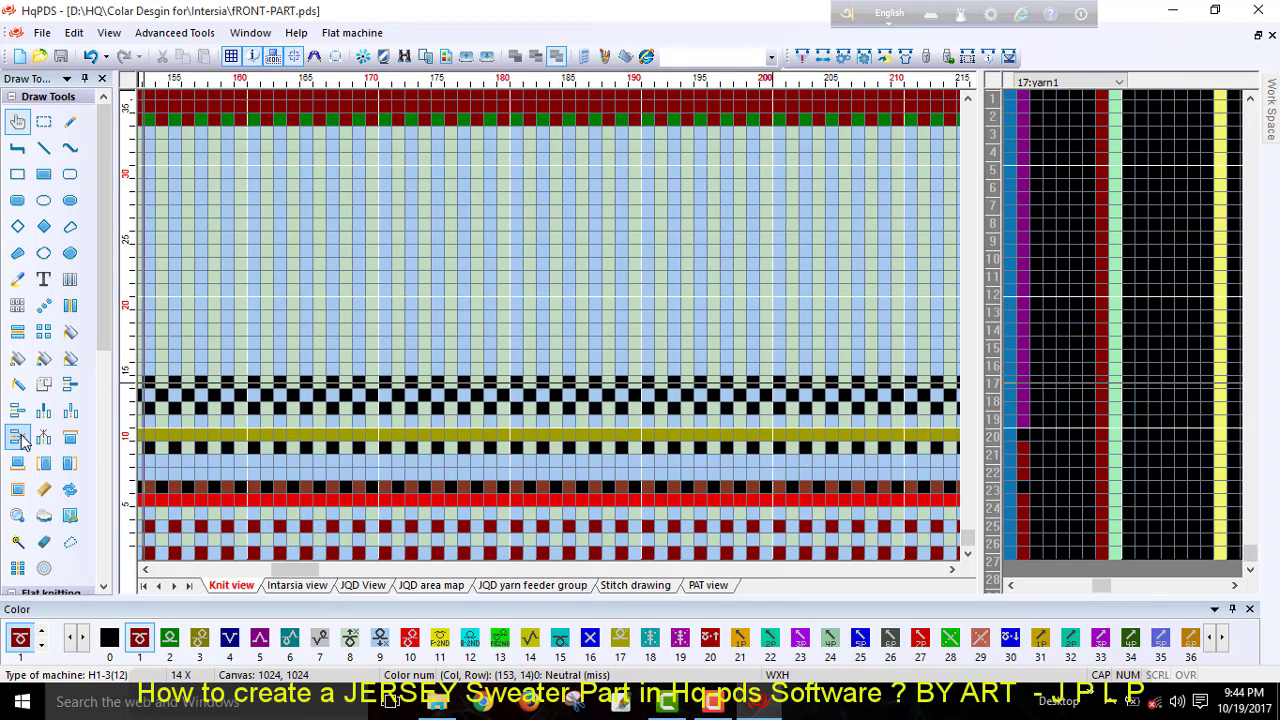
left_click(20, 440)
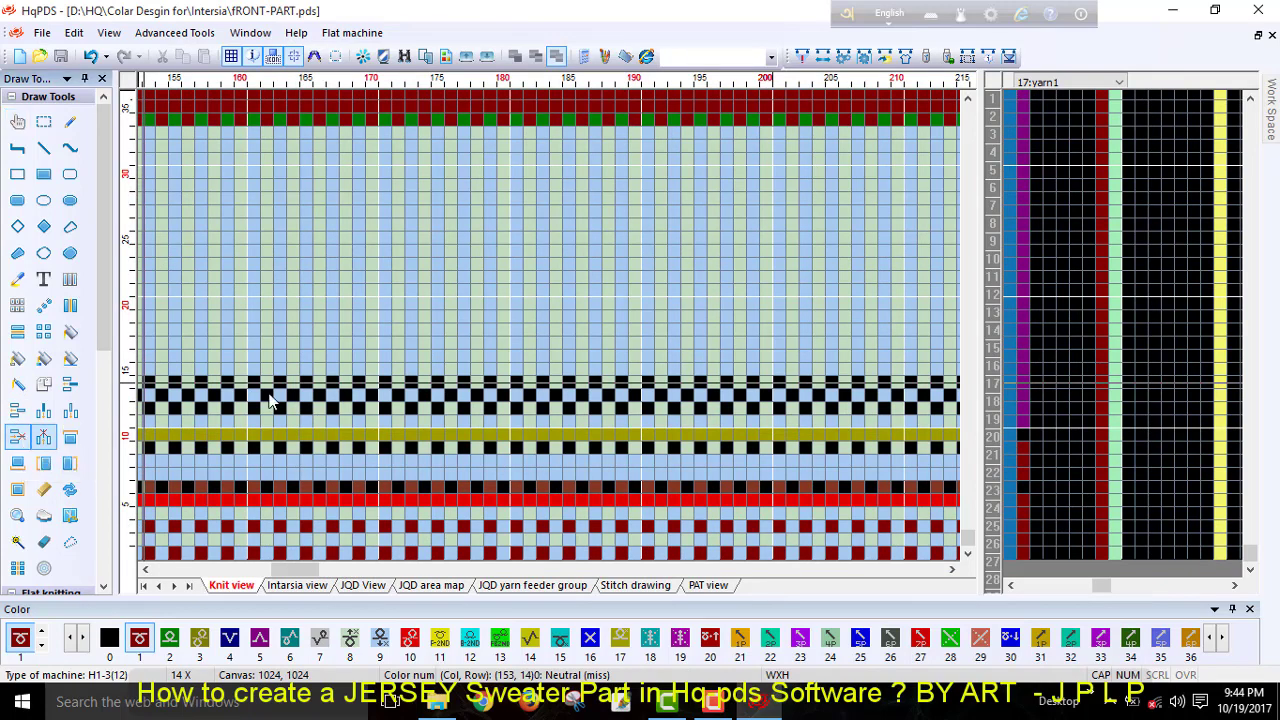
left_click(352, 412)
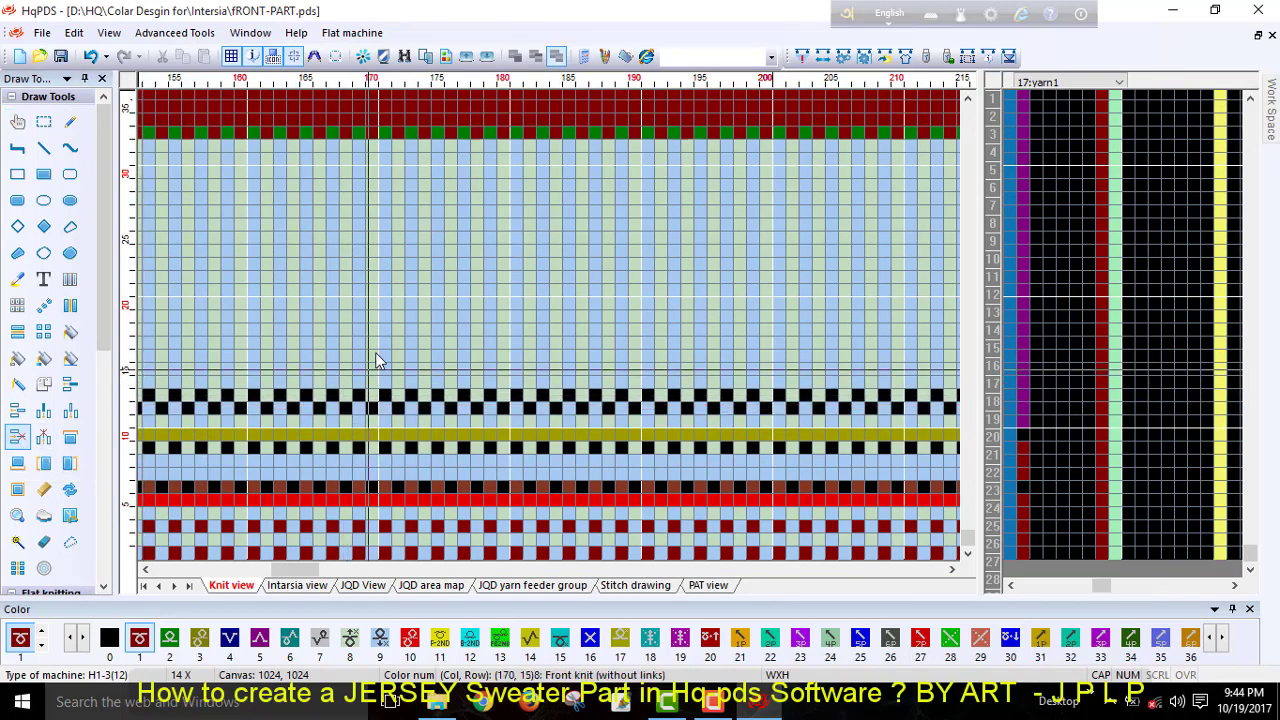
left_click(378, 360)
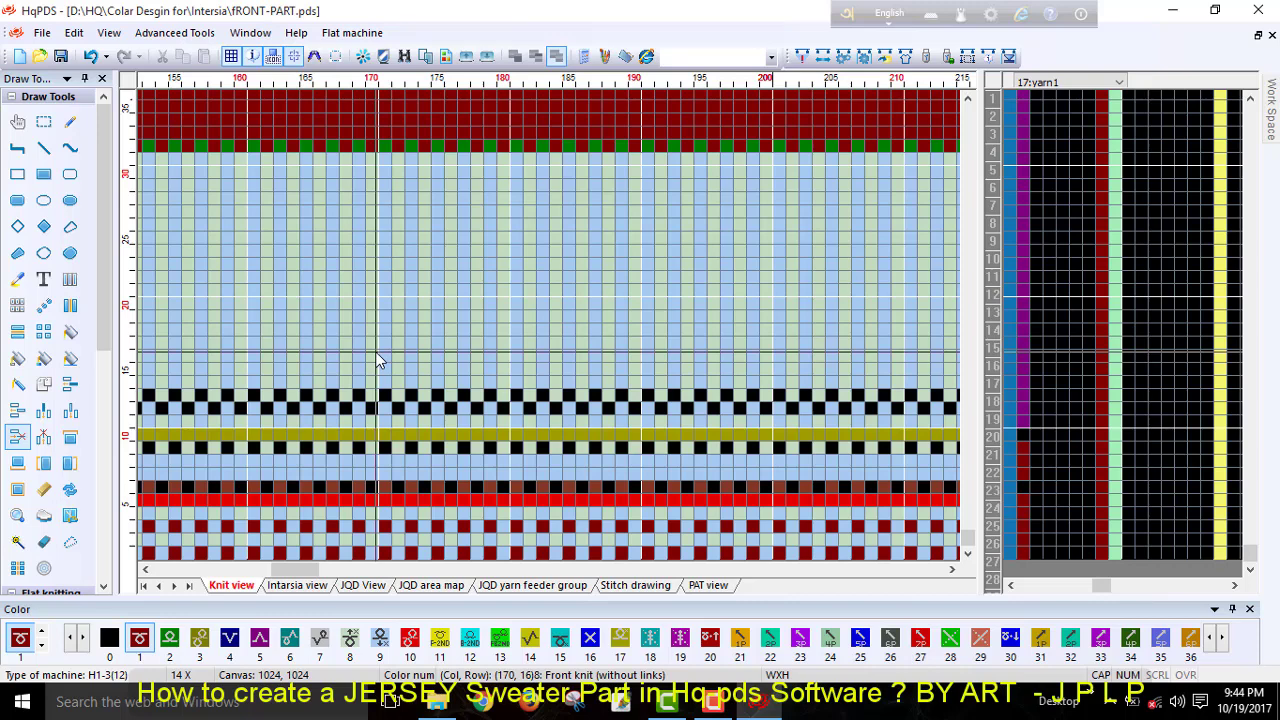
left_click(380, 526)
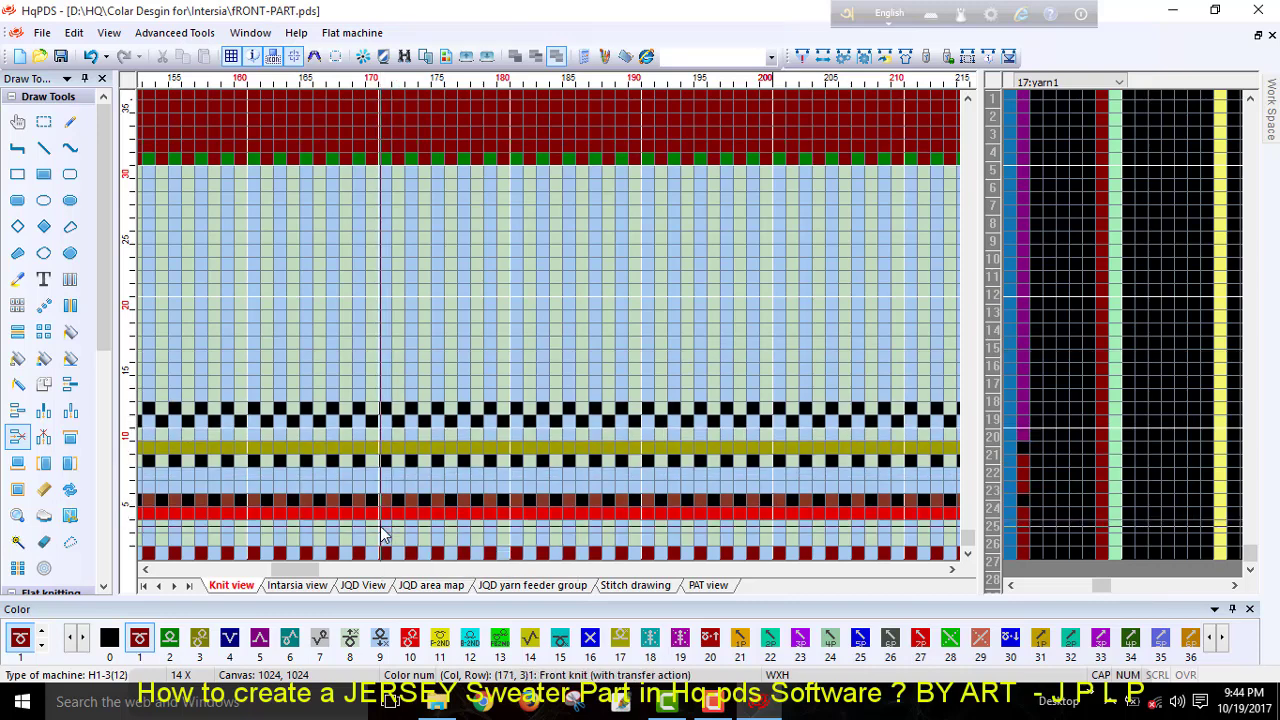
left_click(380, 526)
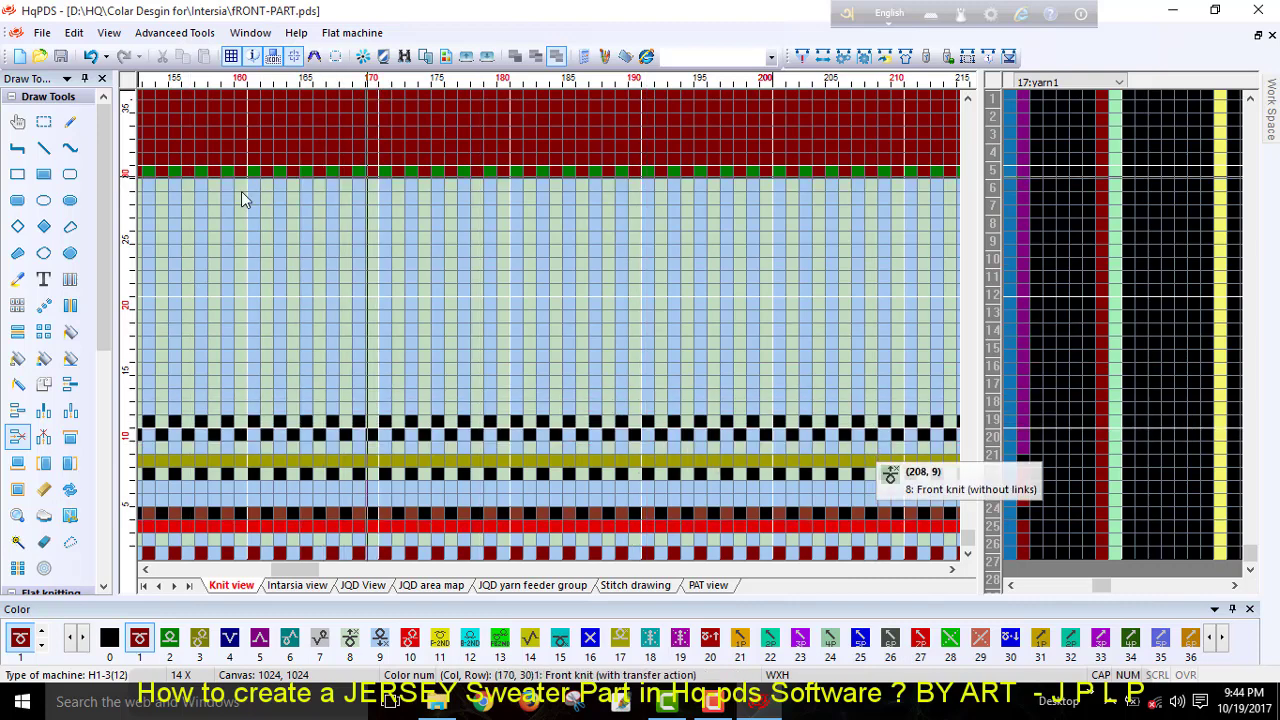
- Clear the dark red column beside the pattern in the 17:yarn1 area by filling it with colour 0
left_click(77, 358)
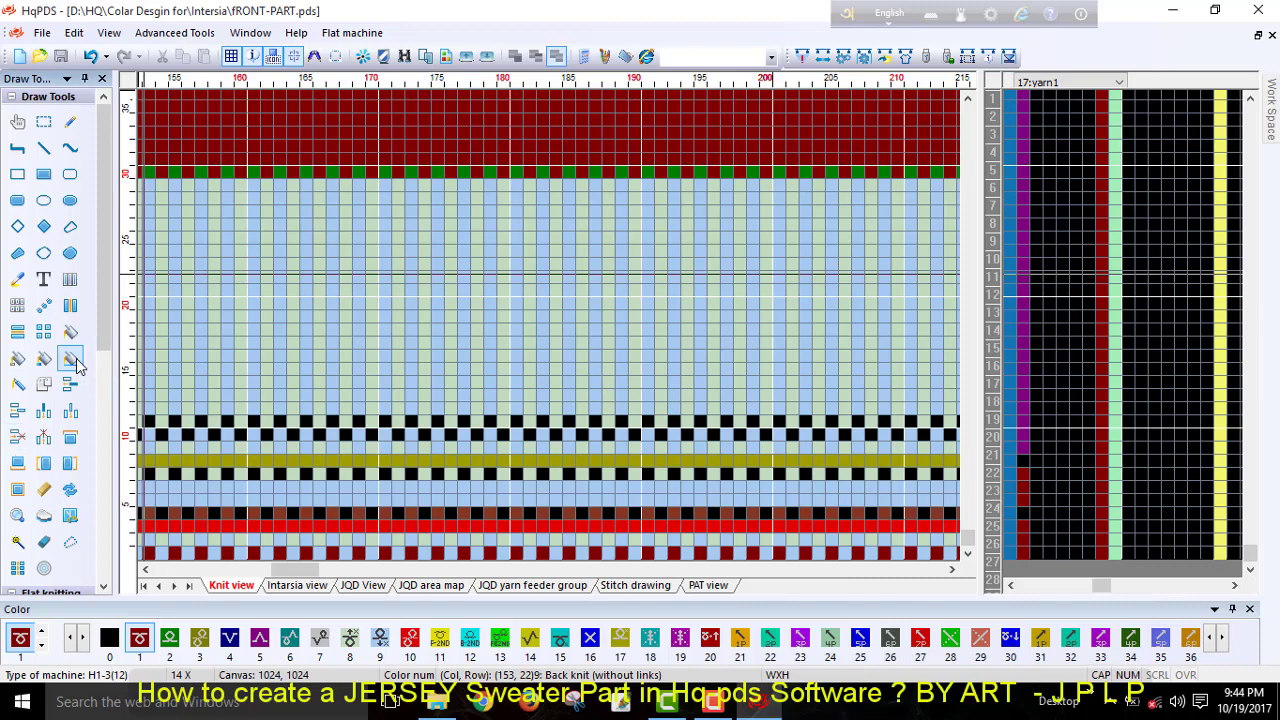
left_click(71, 334)
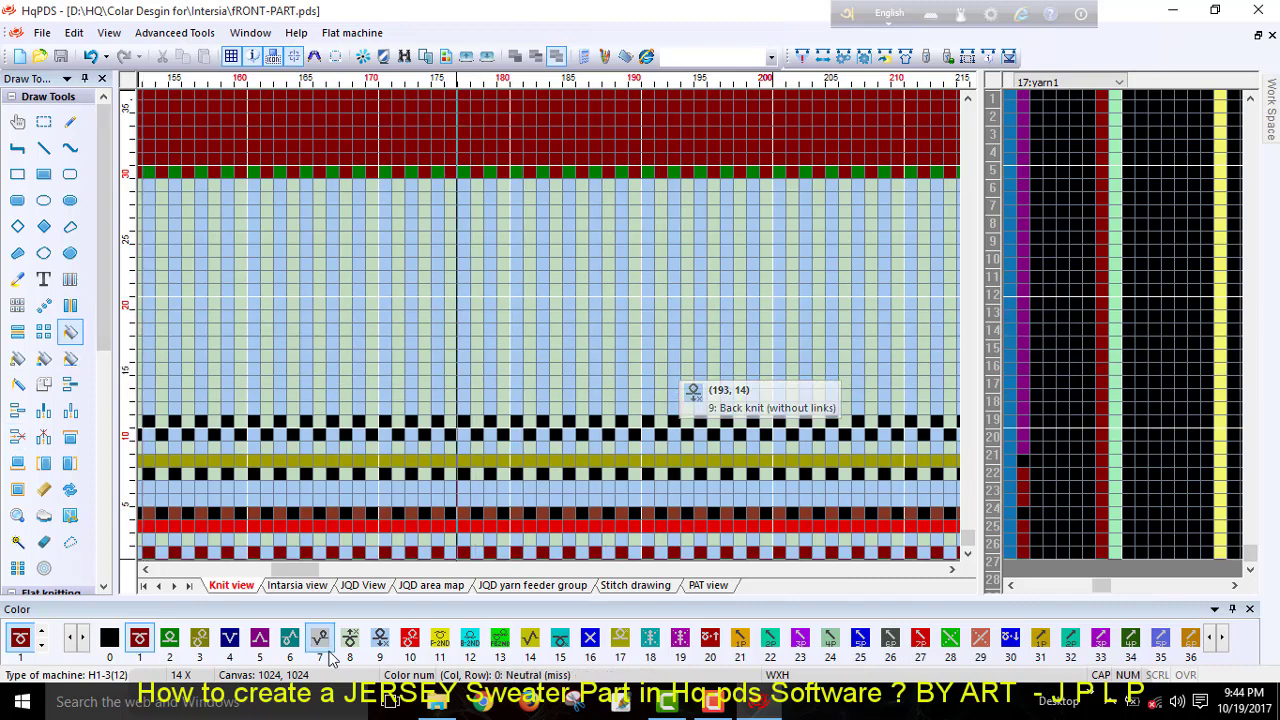
left_click(109, 640)
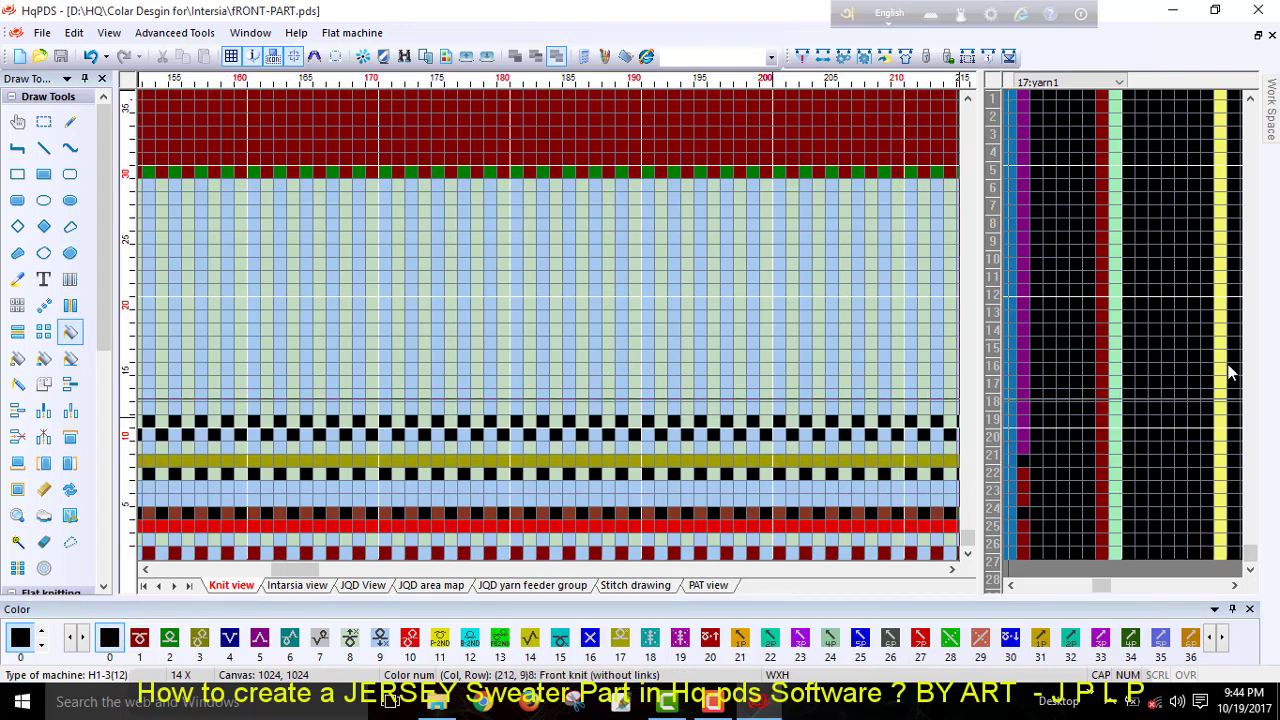
left_click(1104, 310)
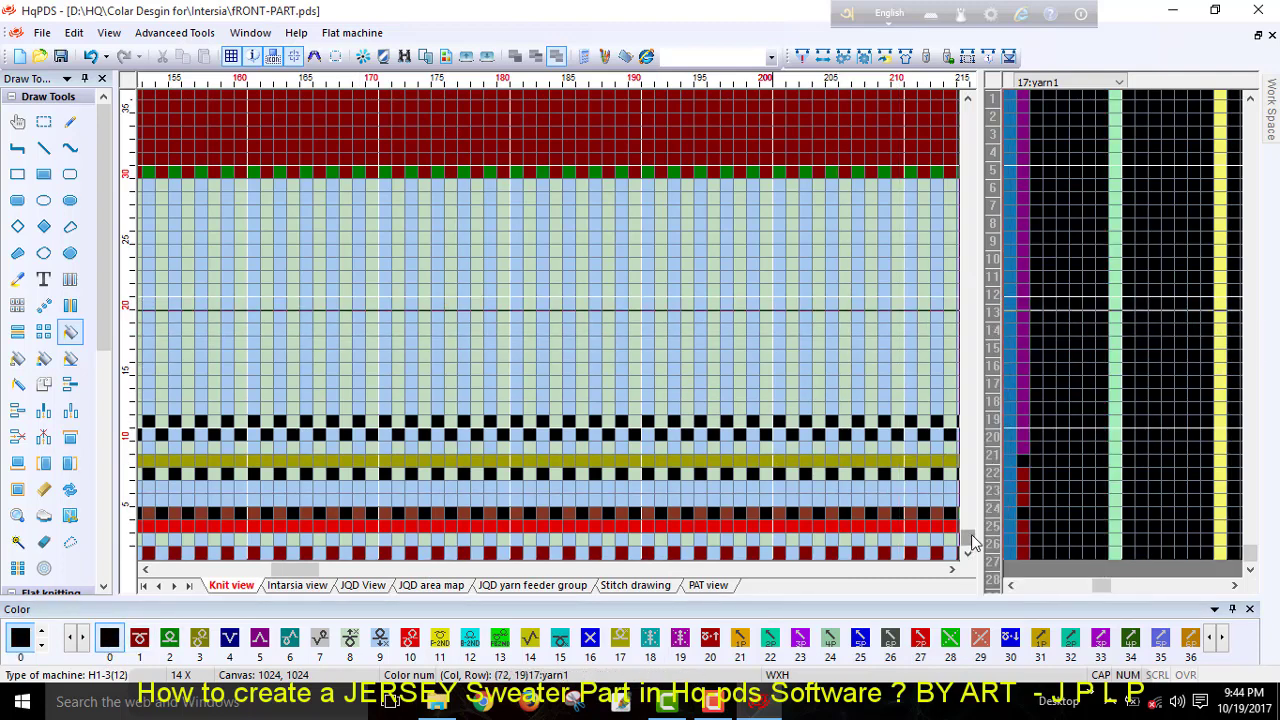
scroll(971, 534, "up", 4)
scroll(967, 530, "up", 3)
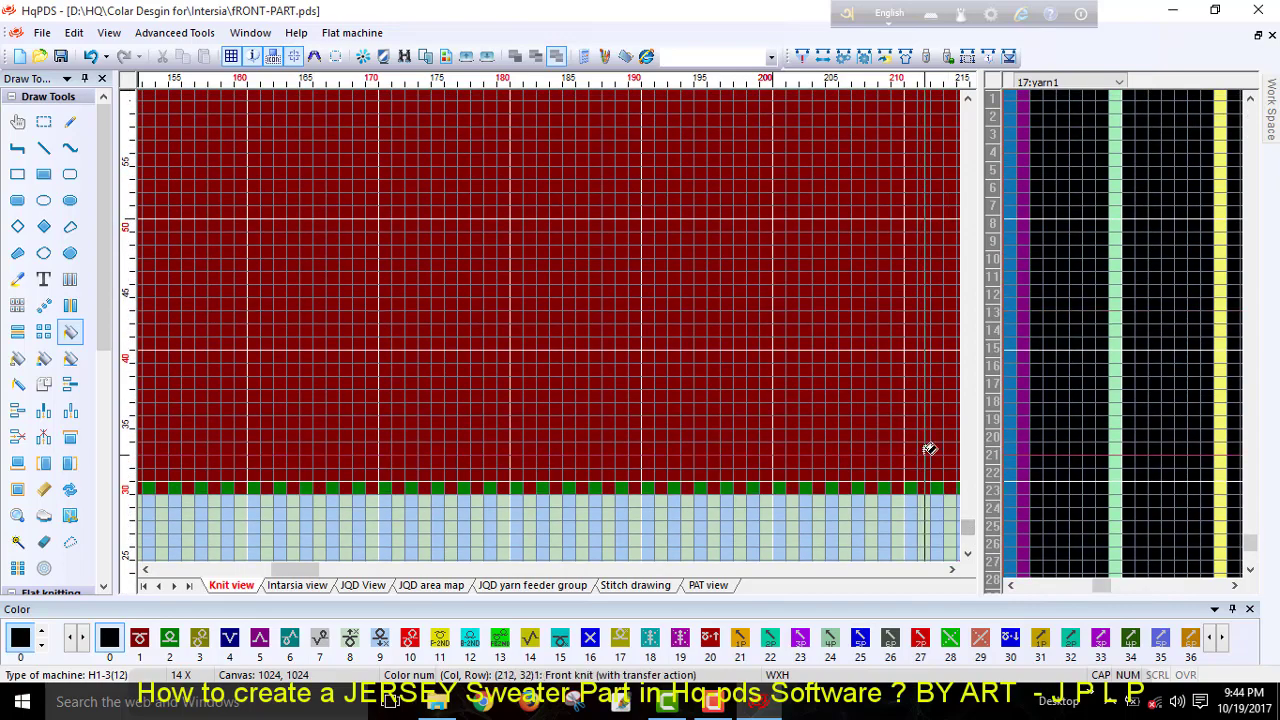
scroll(554, 320, "down", 2)
scroll(554, 320, "down", 6)
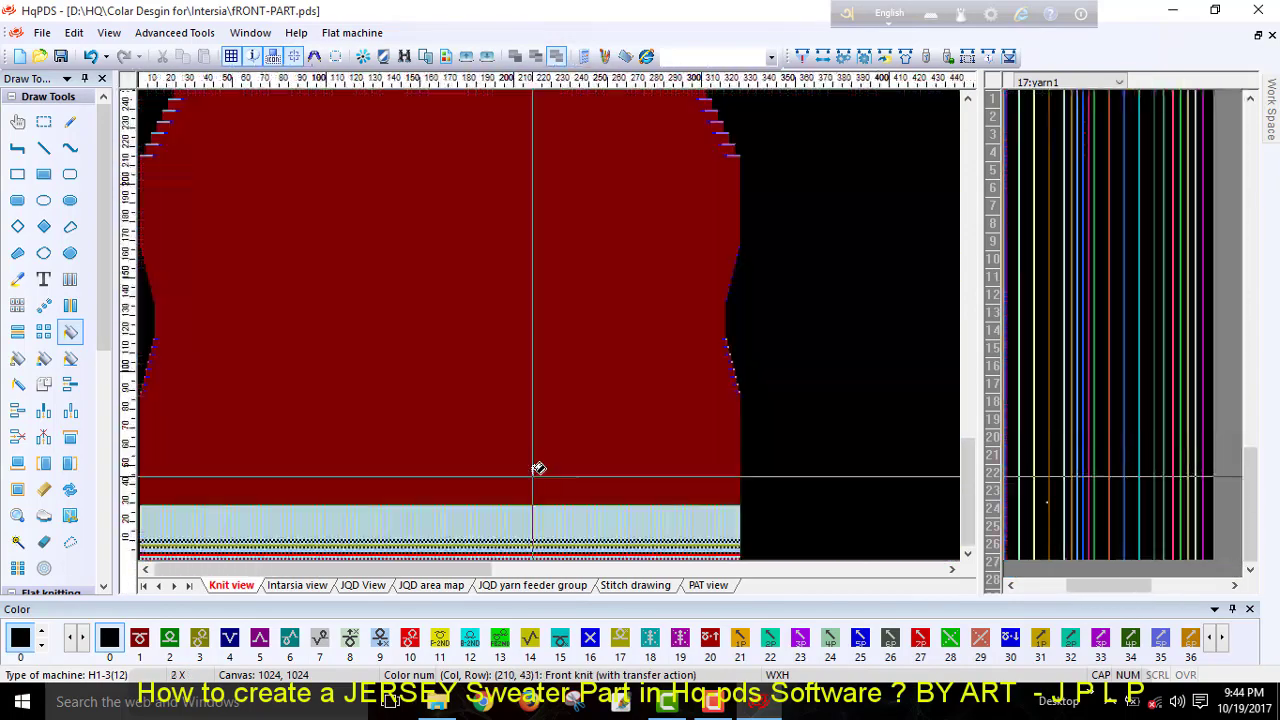
- Select the stepped armhole narrowing on the front part's right edge with a rectangular selection 31 columns wide and 44 rows high
key("Escape")
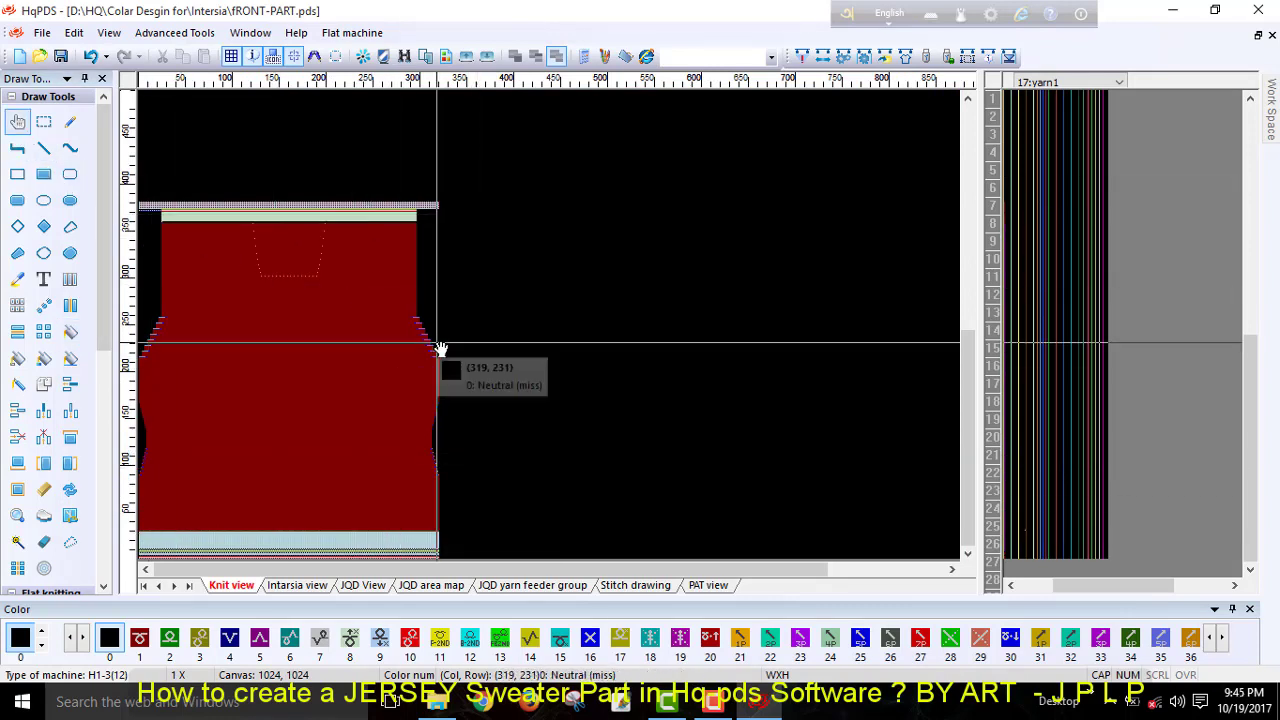
scroll(437, 348, "up", 3)
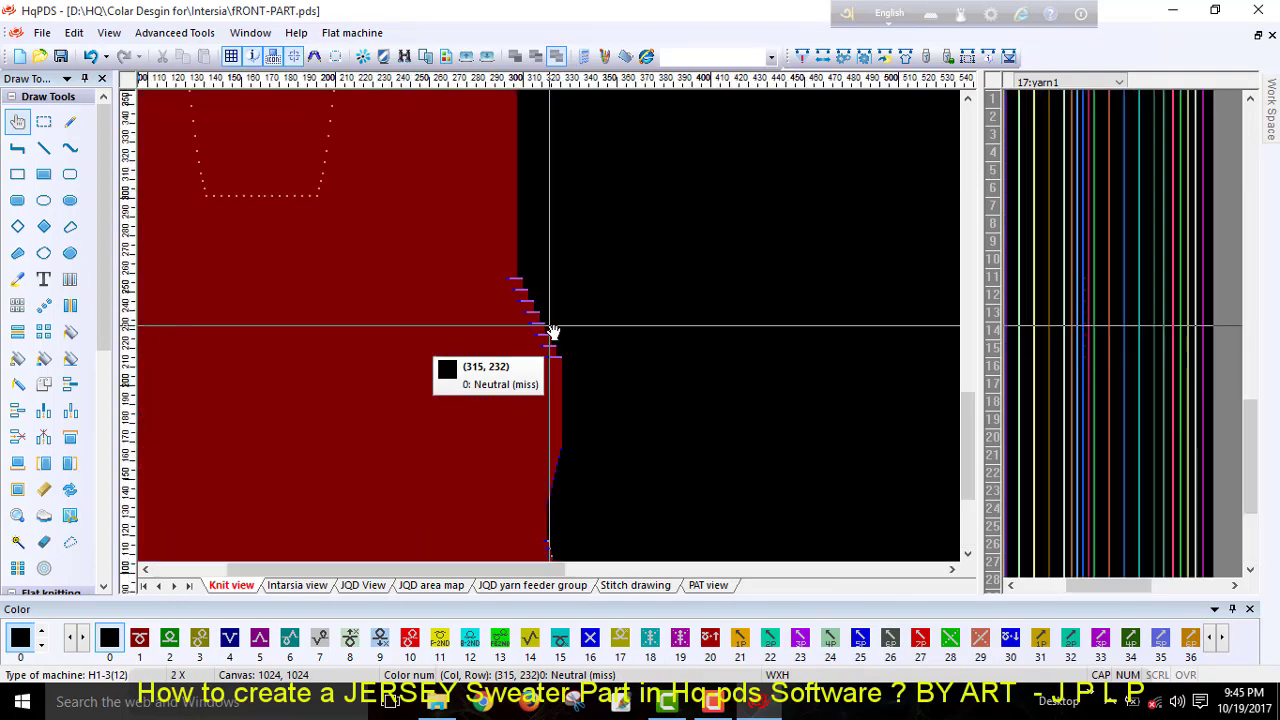
scroll(553, 333, "up", 2)
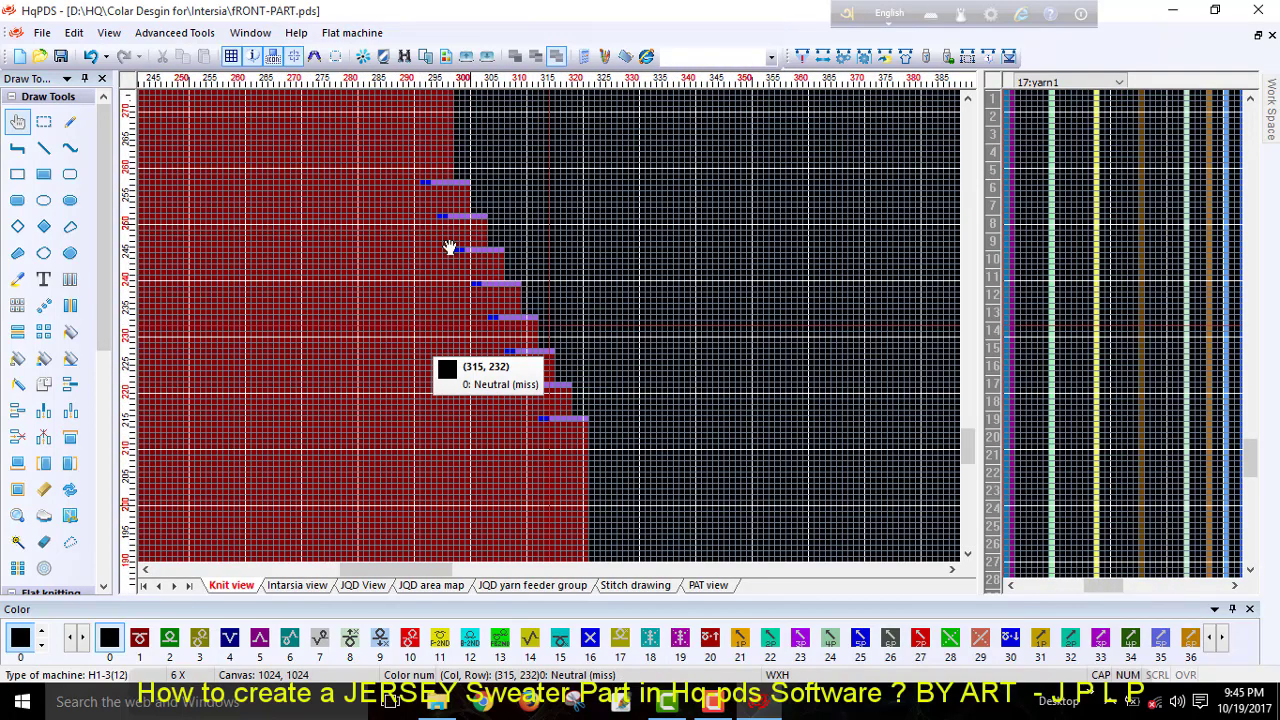
left_click(43, 122)
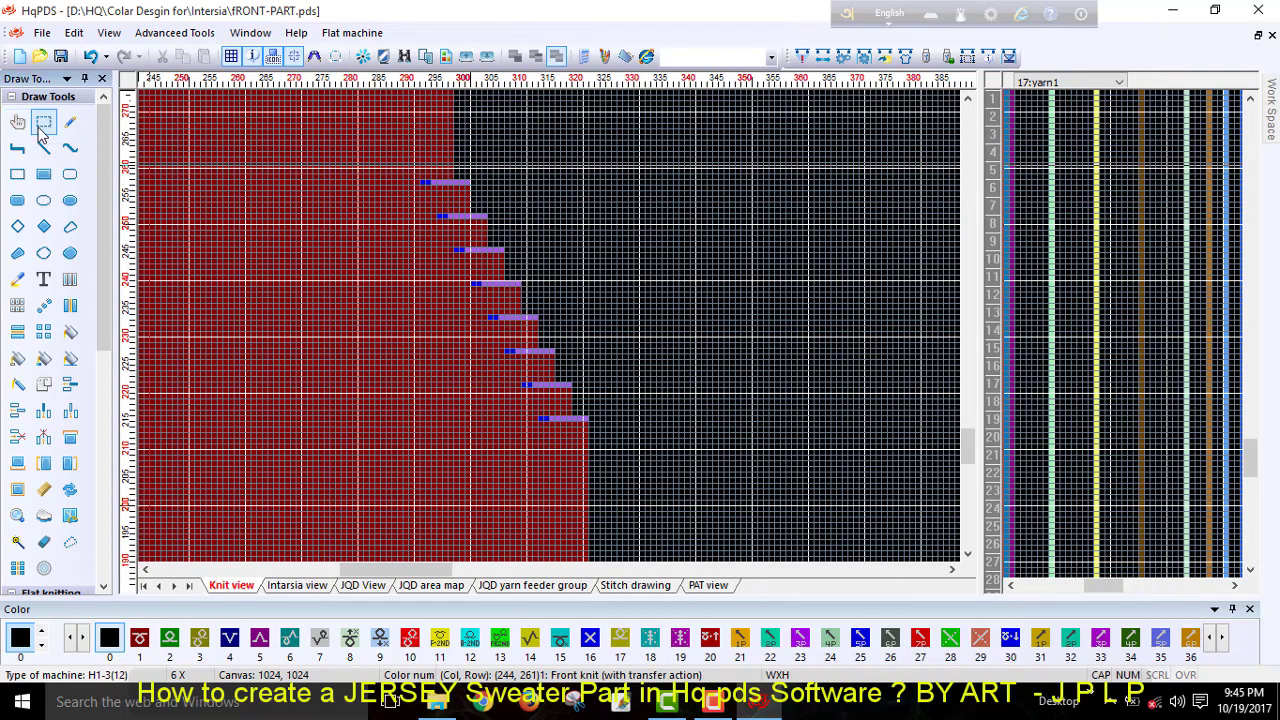
left_click(419, 179)
left_click_drag(419, 179, 587, 418)
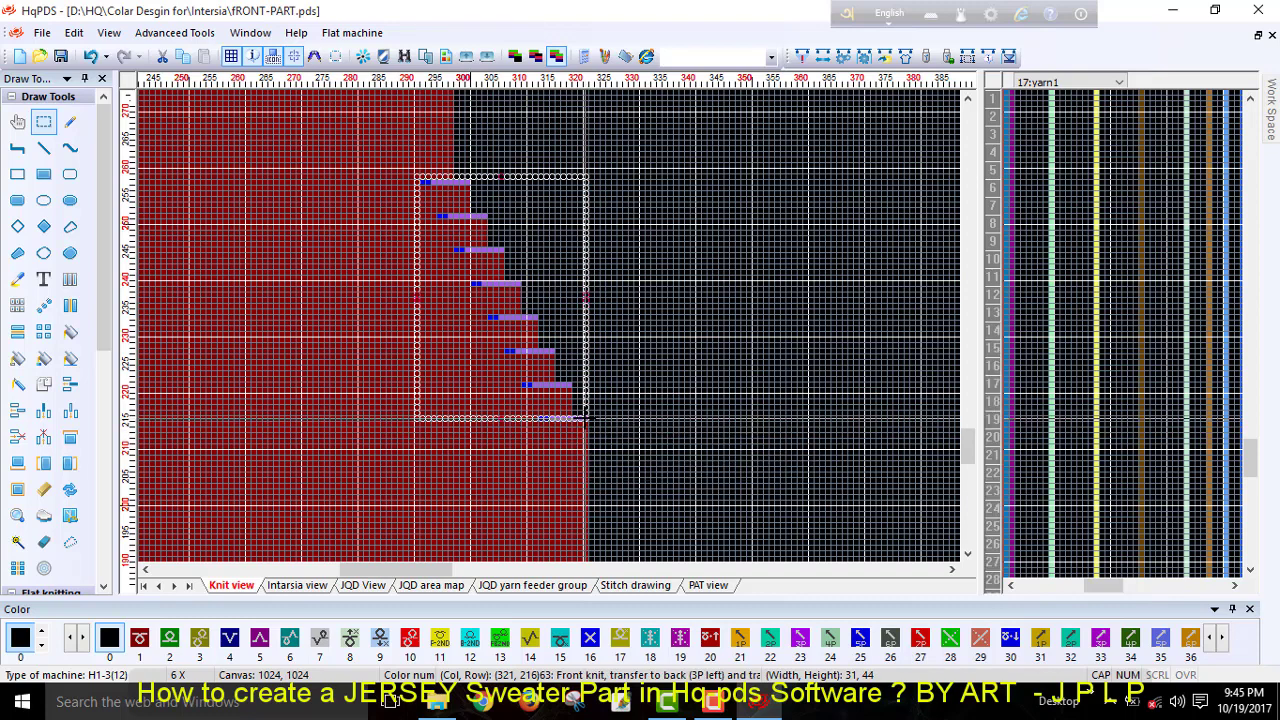
scroll(588, 431, "up", 4)
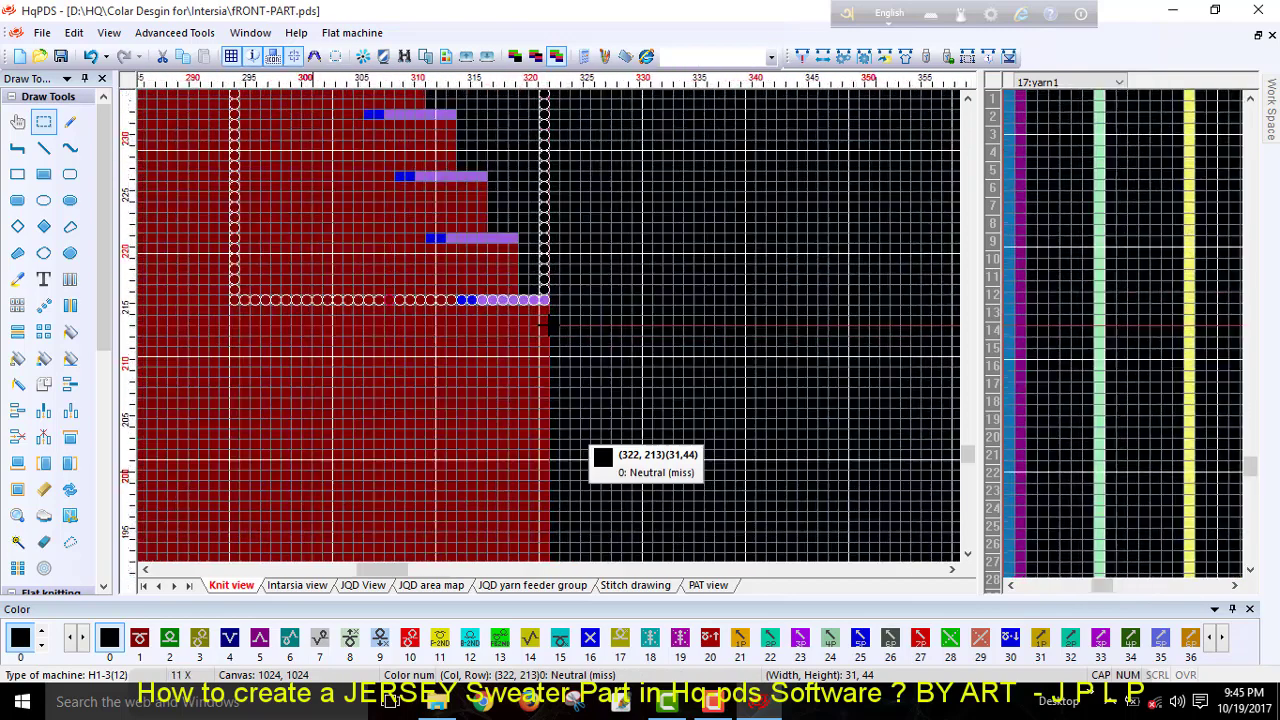